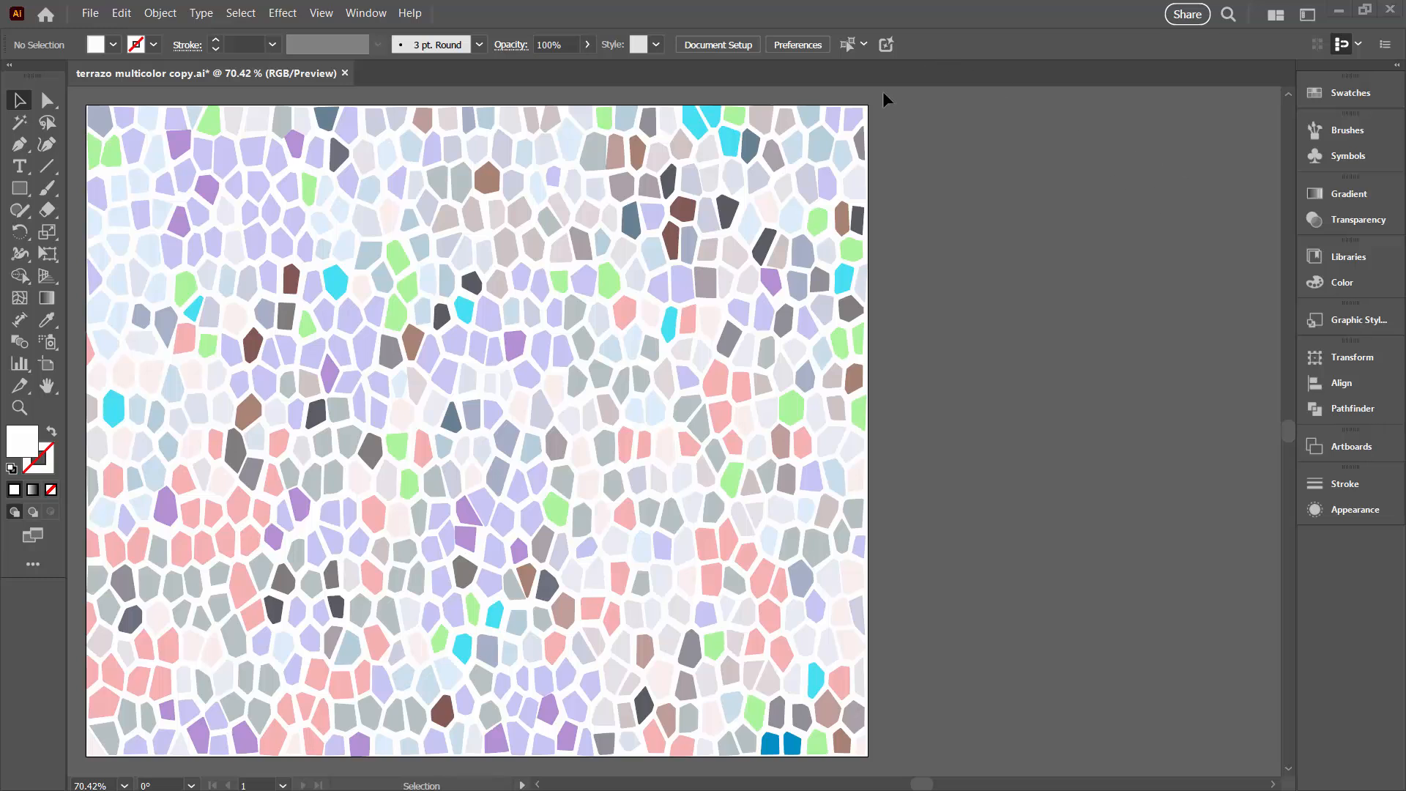
Select all of the mosaic artwork and open the advanced Recolor Artwork options for it
left_click(248, 12)
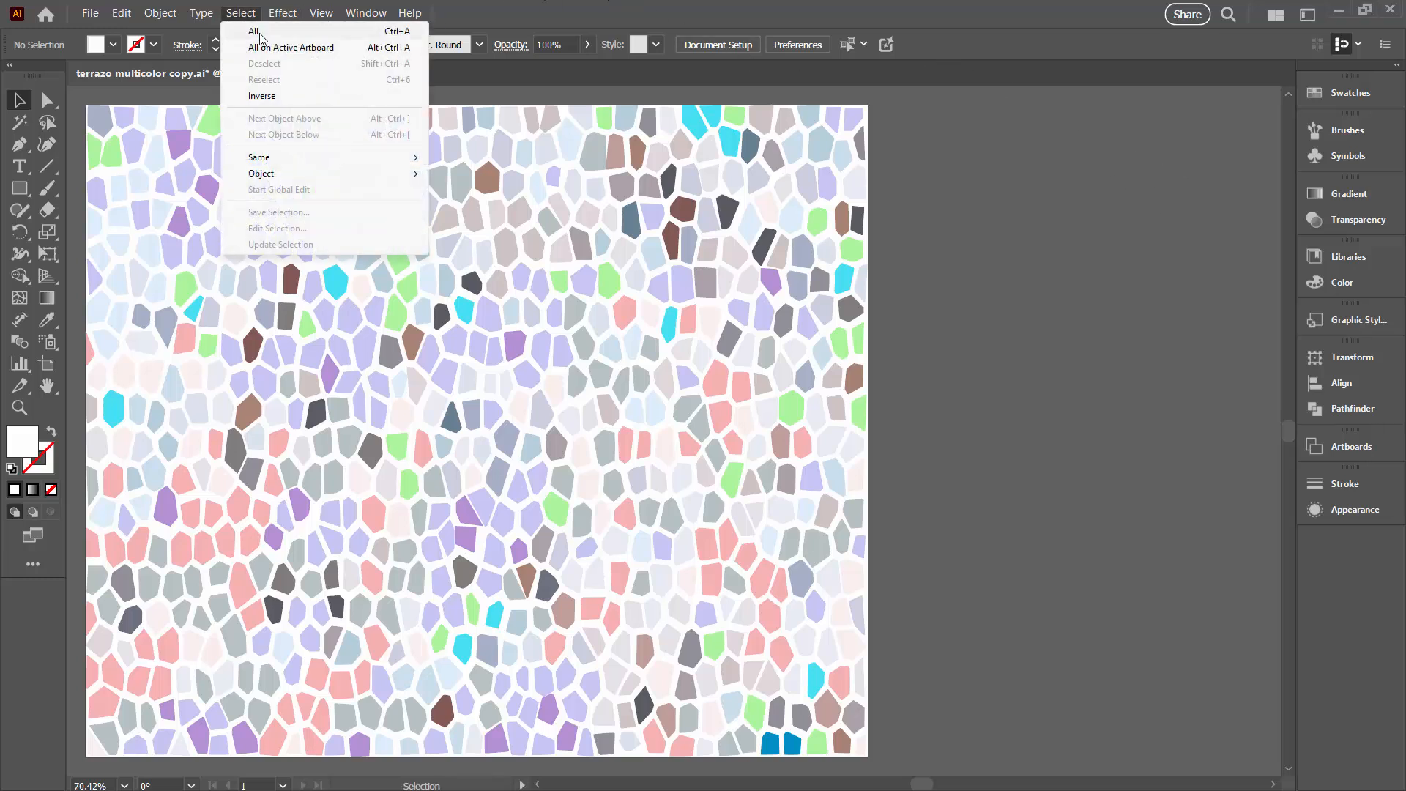
left_click(265, 30)
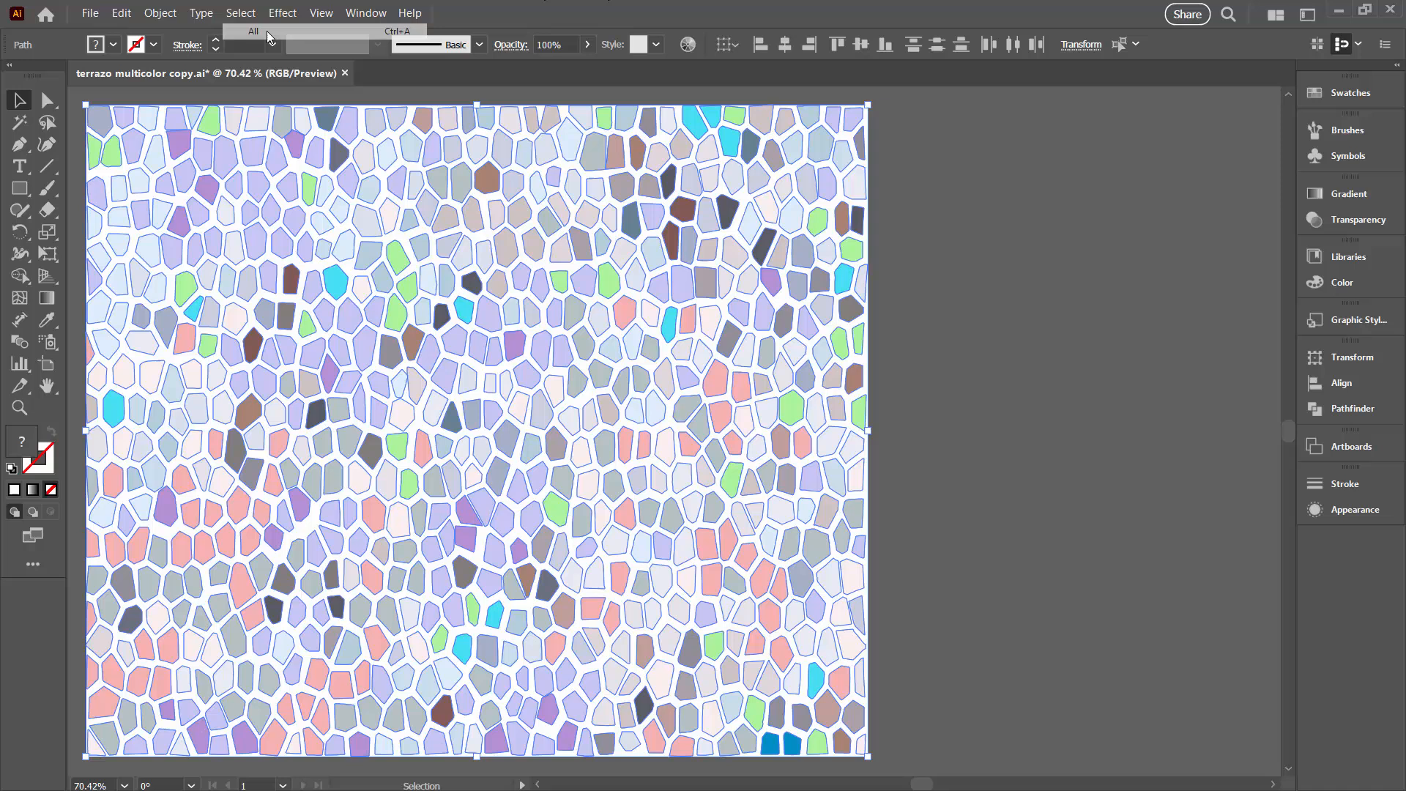
left_click(688, 44)
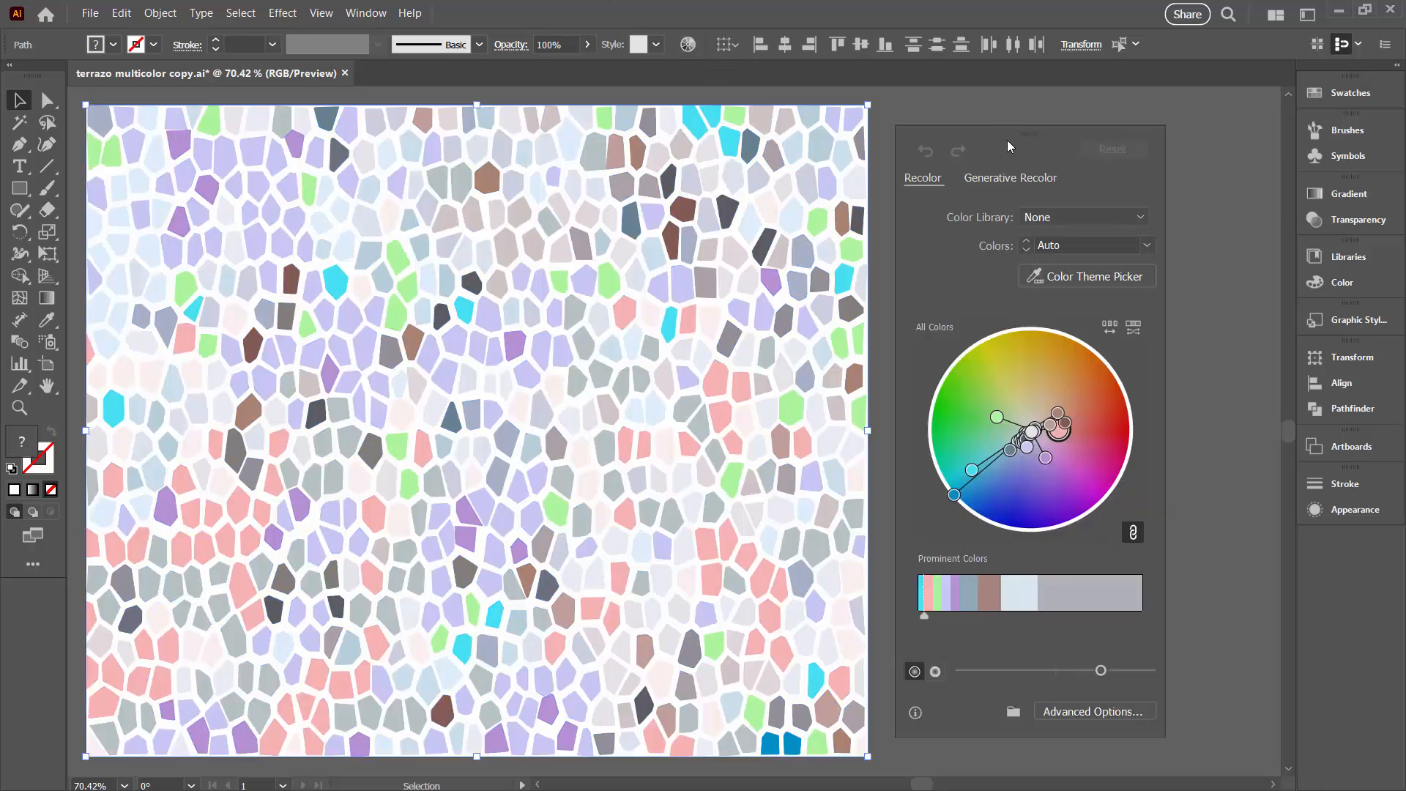
left_click_drag(1039, 129, 1074, 129)
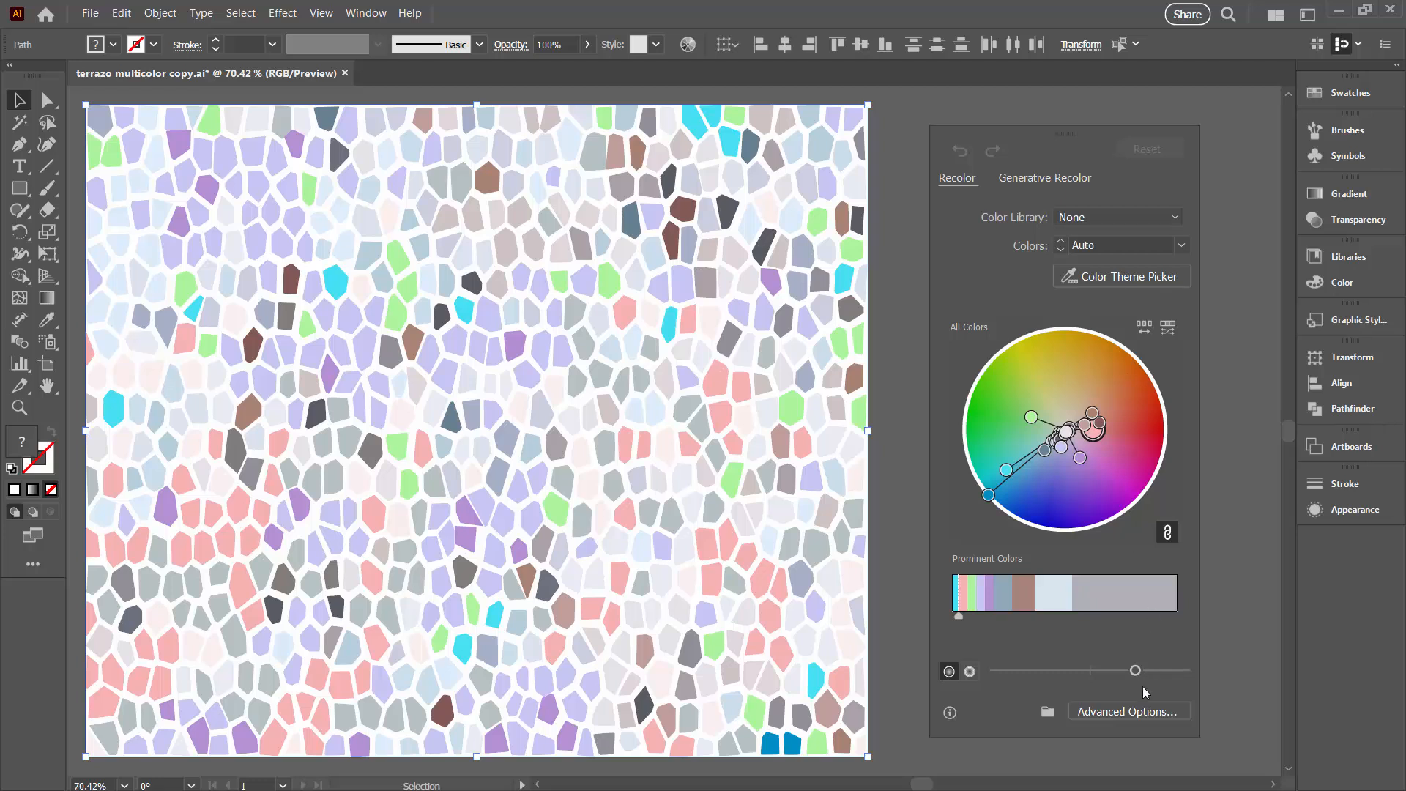
left_click(1135, 711)
left_click_drag(1345, 126, 1113, 105)
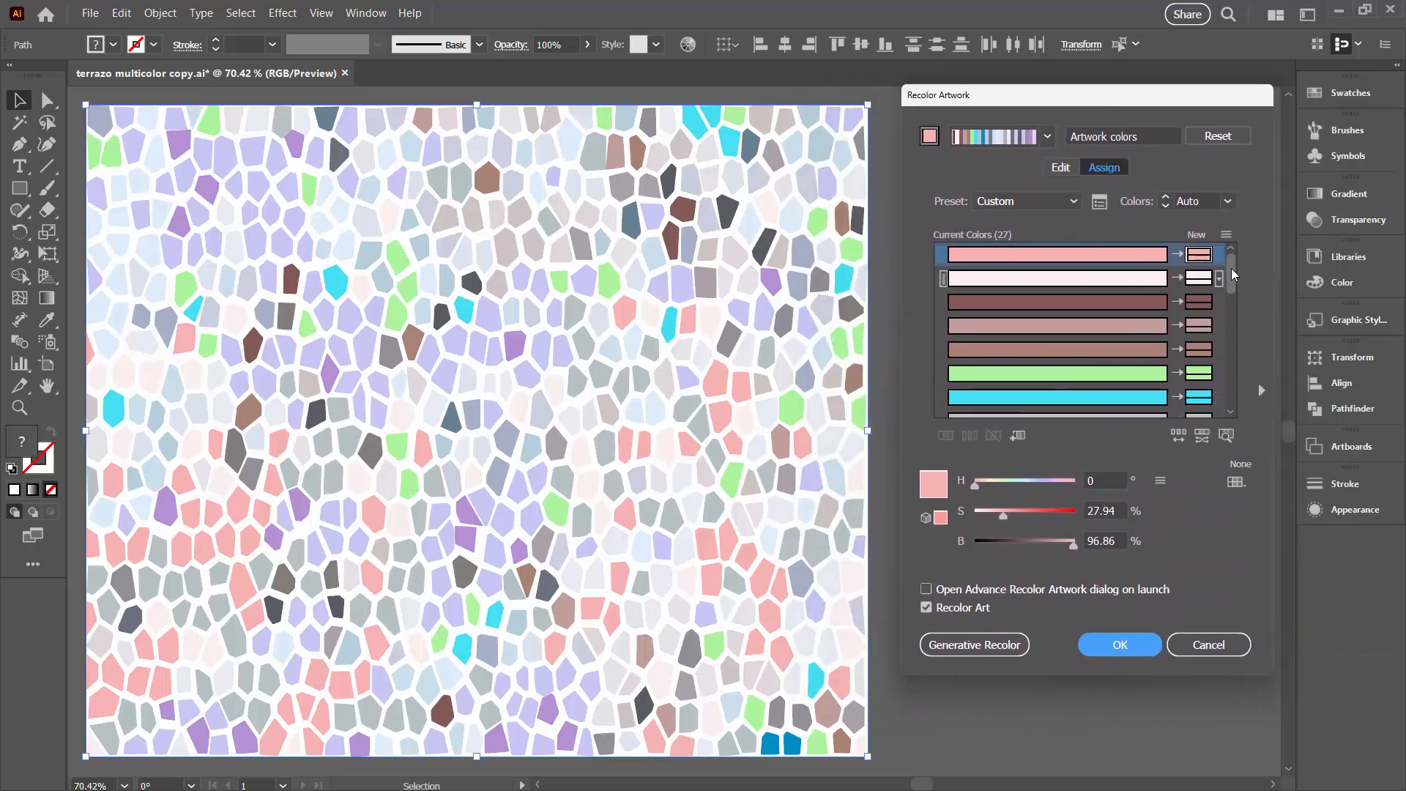
Reduce the artwork's palette to 5 colors
mouse_move(1233, 271)
left_mouse_down()
mouse_move(1227, 403)
mouse_move(1229, 244)
left_mouse_up()
left_click(1228, 201)
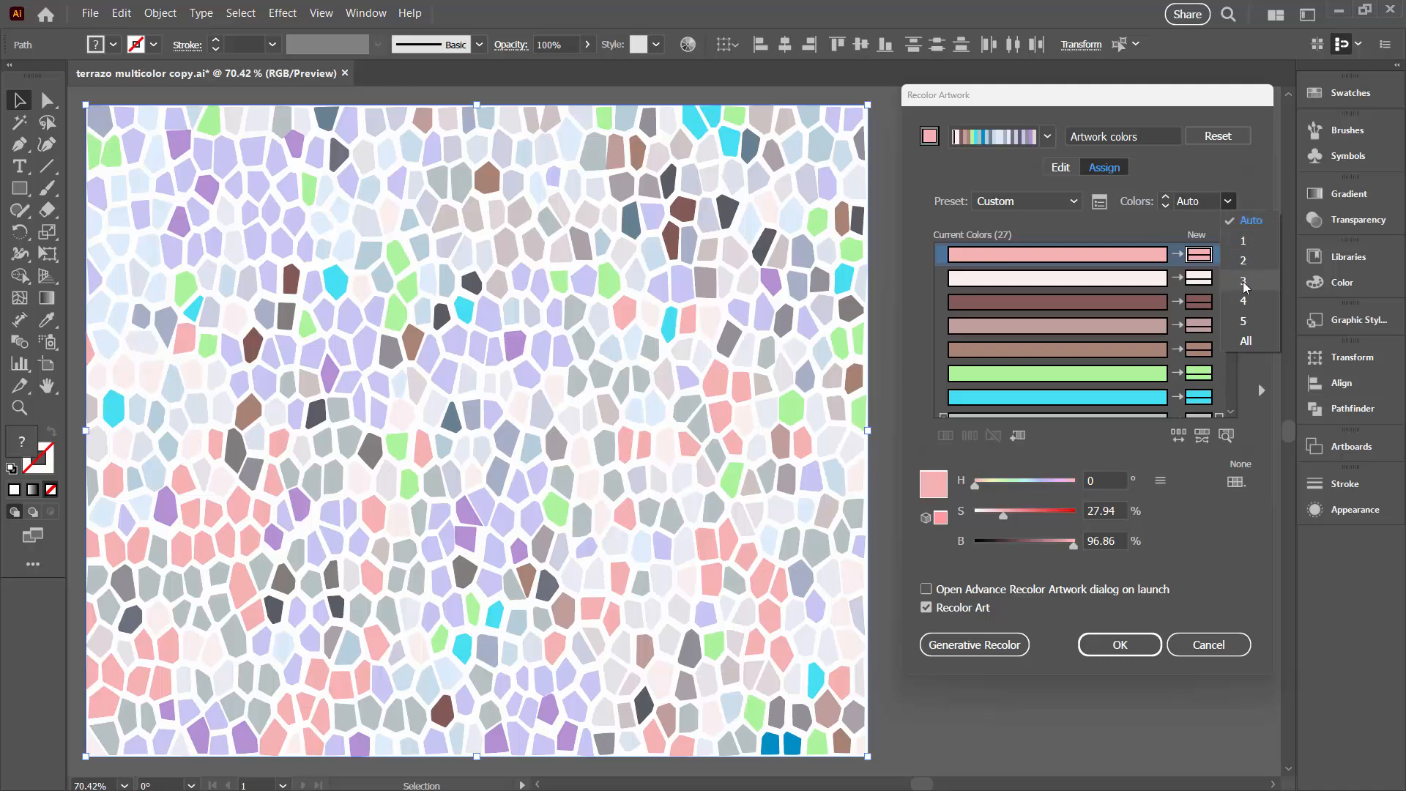
left_click(1242, 322)
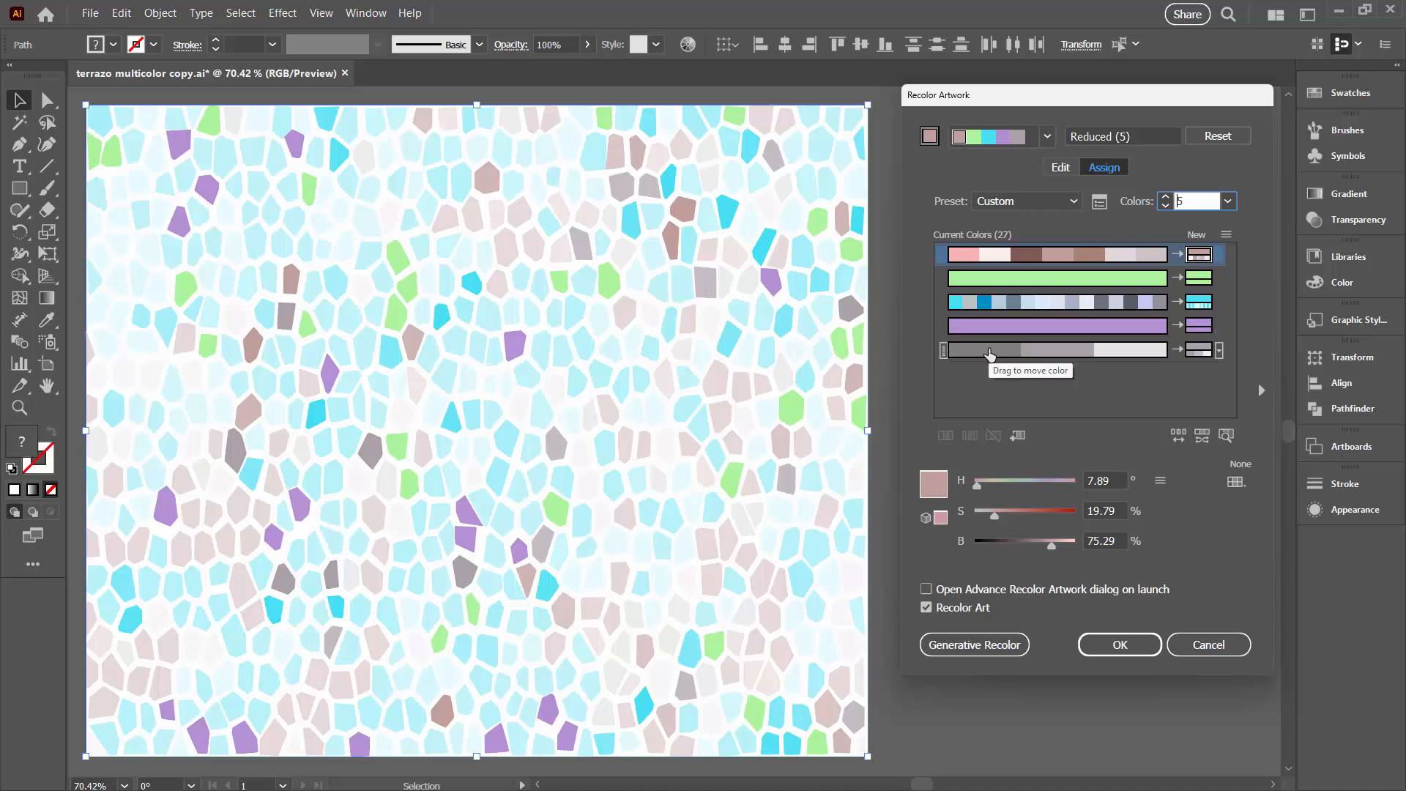
Set the colorize method to Exact in the color reduction options
left_click(1102, 202)
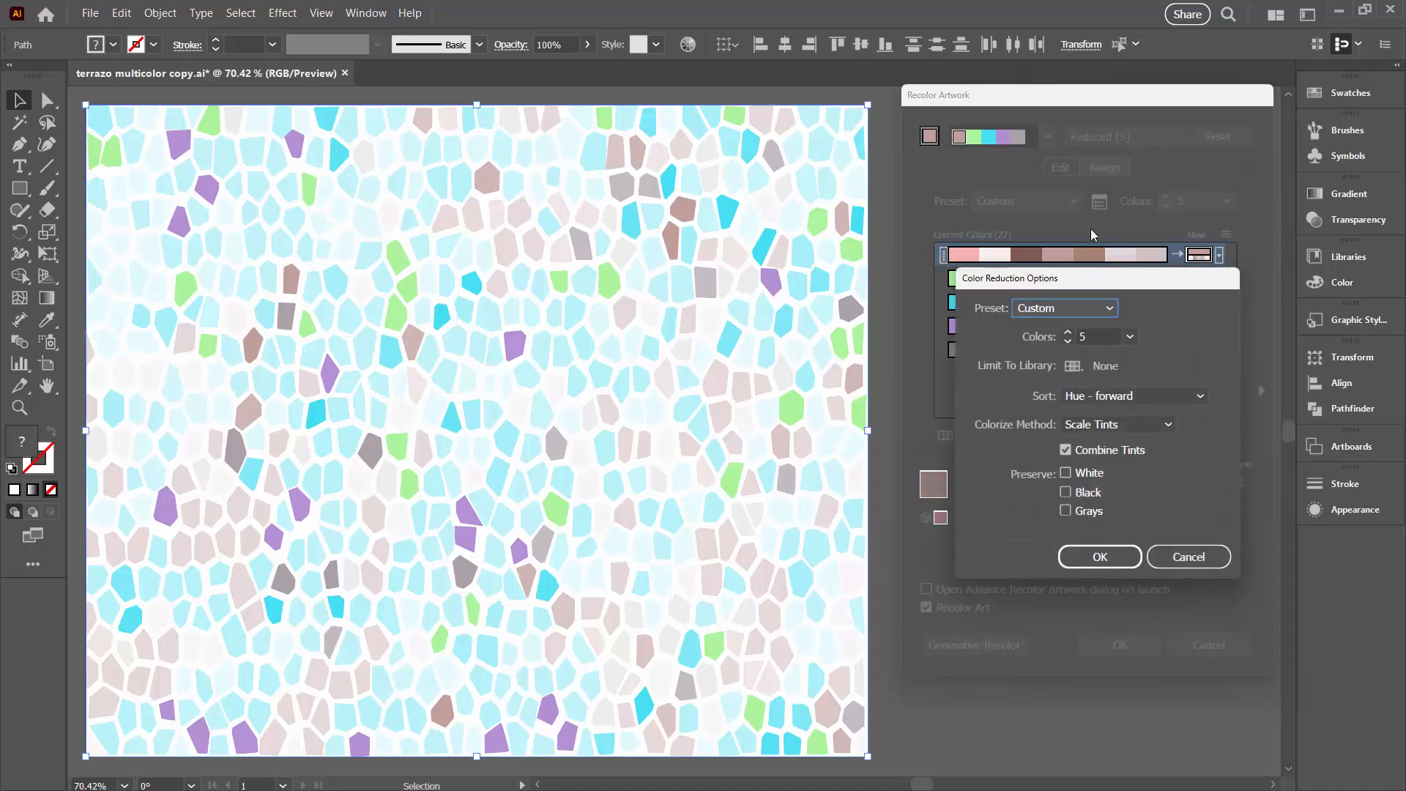
left_click_drag(1061, 281, 1011, 243)
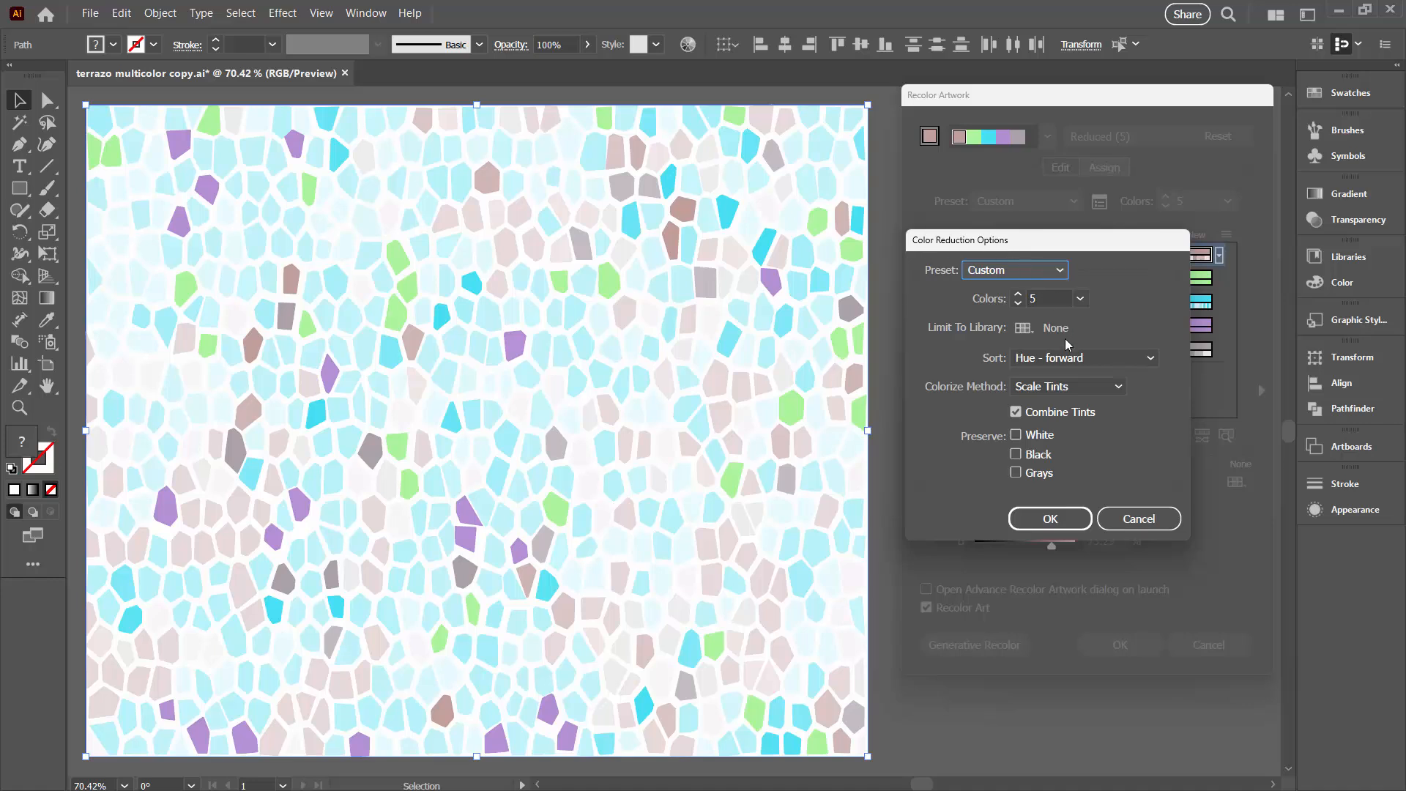
left_click(1065, 388)
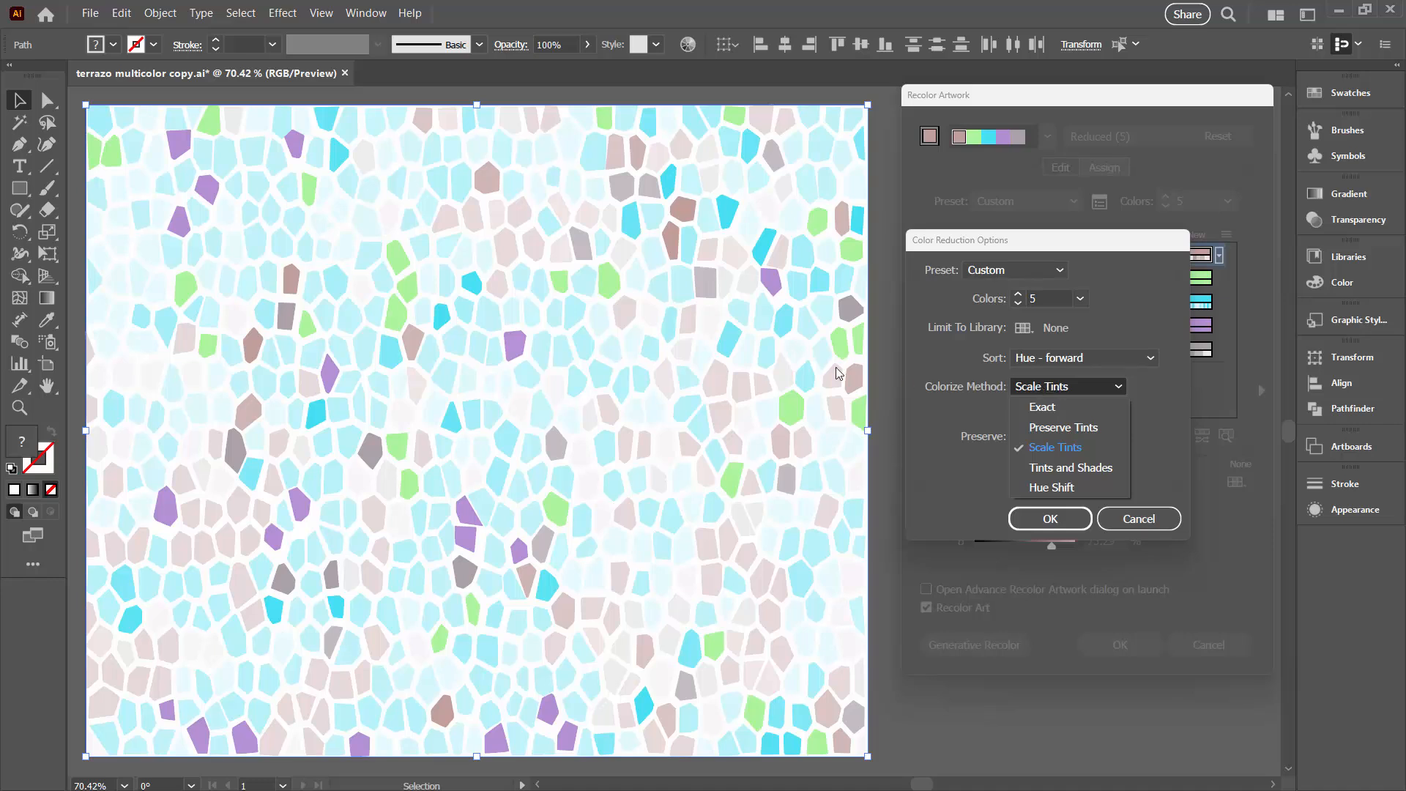
left_click(1048, 409)
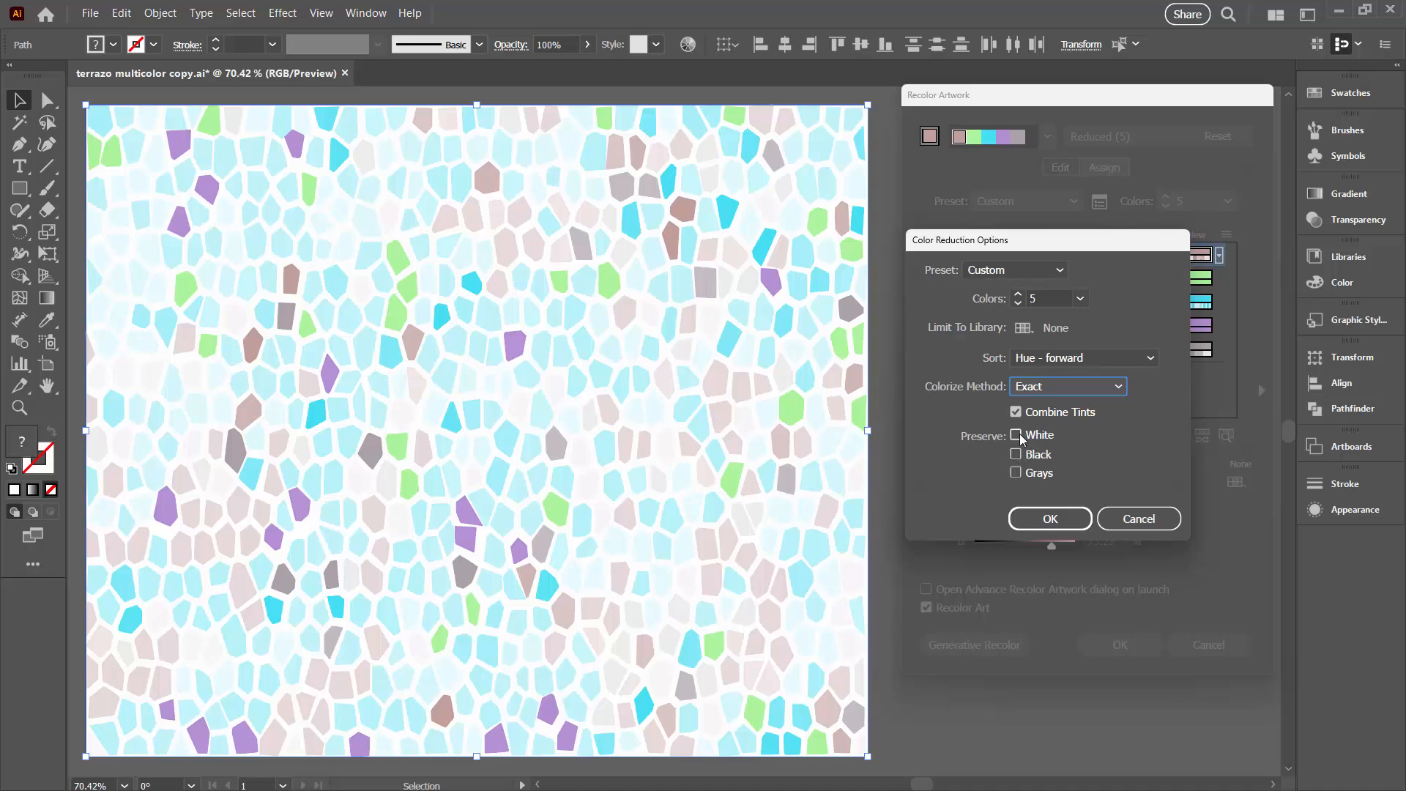
left_click(1046, 520)
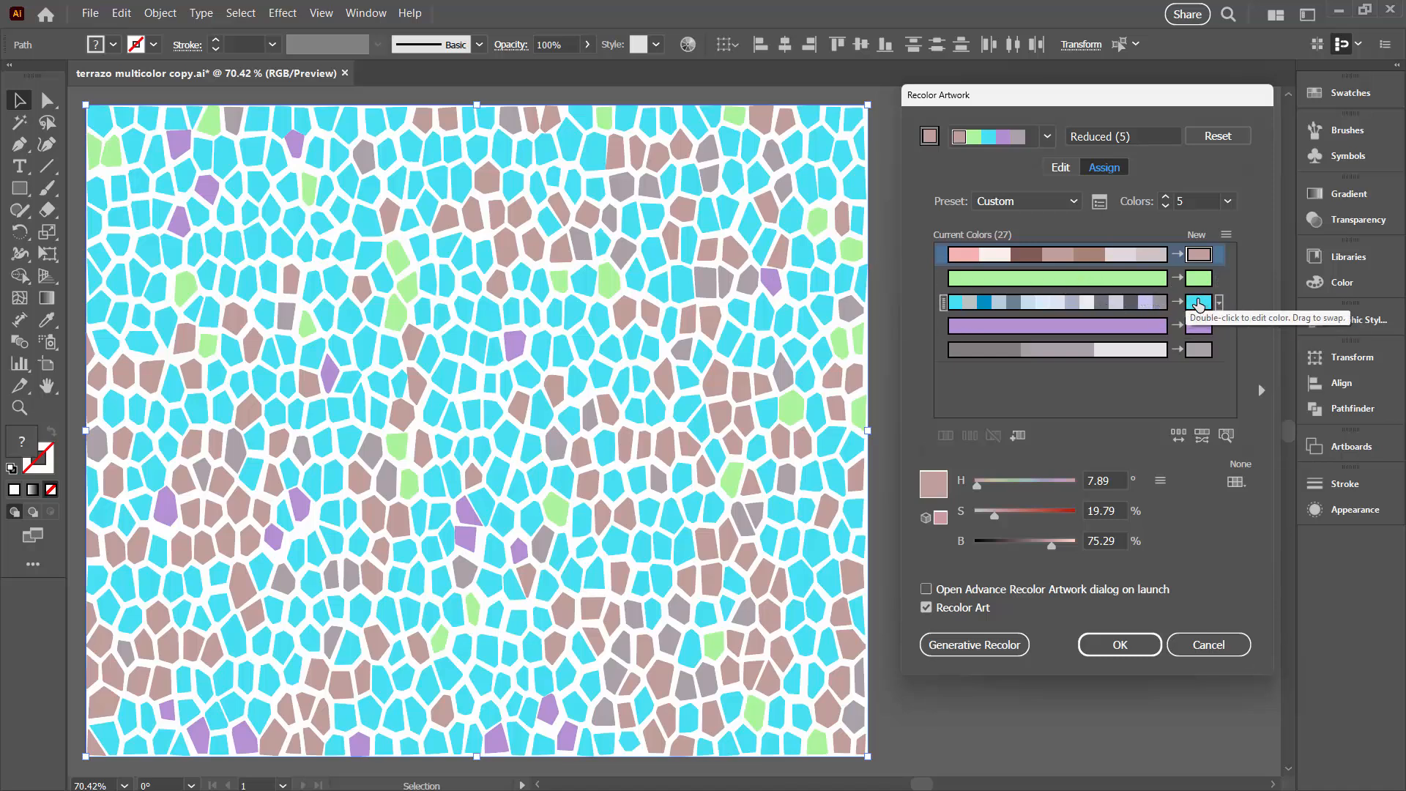
Set the number of colors in the recolored artwork to 10
left_click(1166, 198)
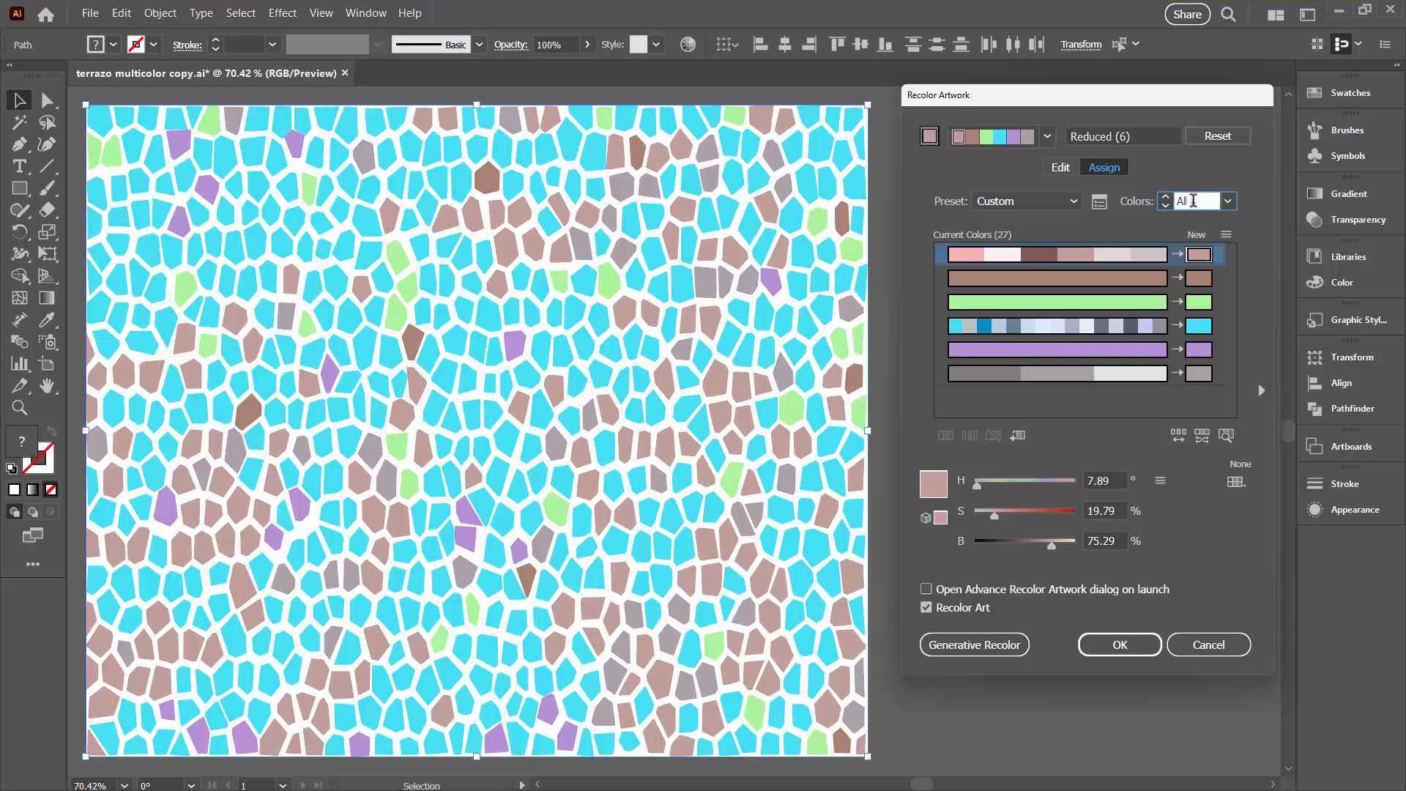
left_click_drag(1198, 202, 1176, 202)
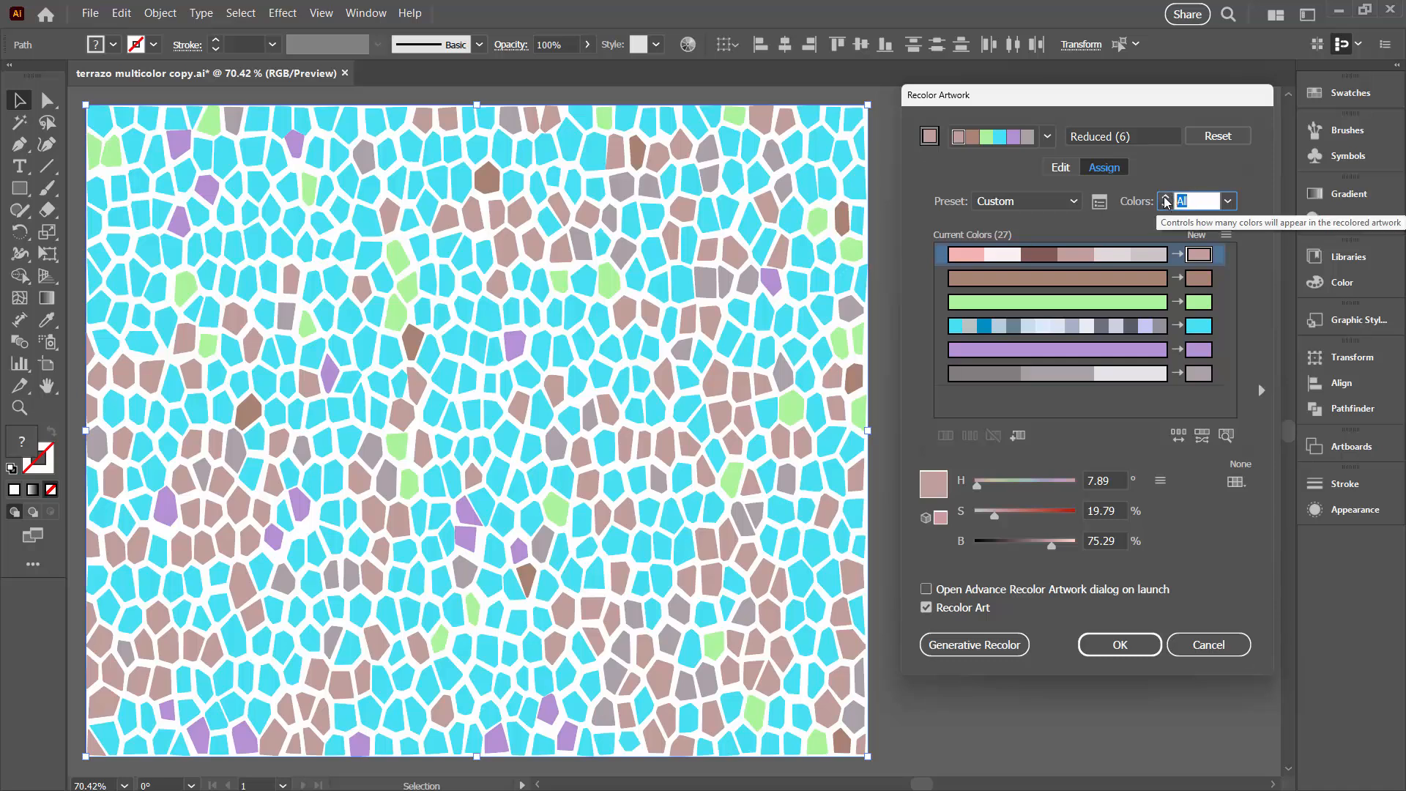
type("10")
key("Tab")
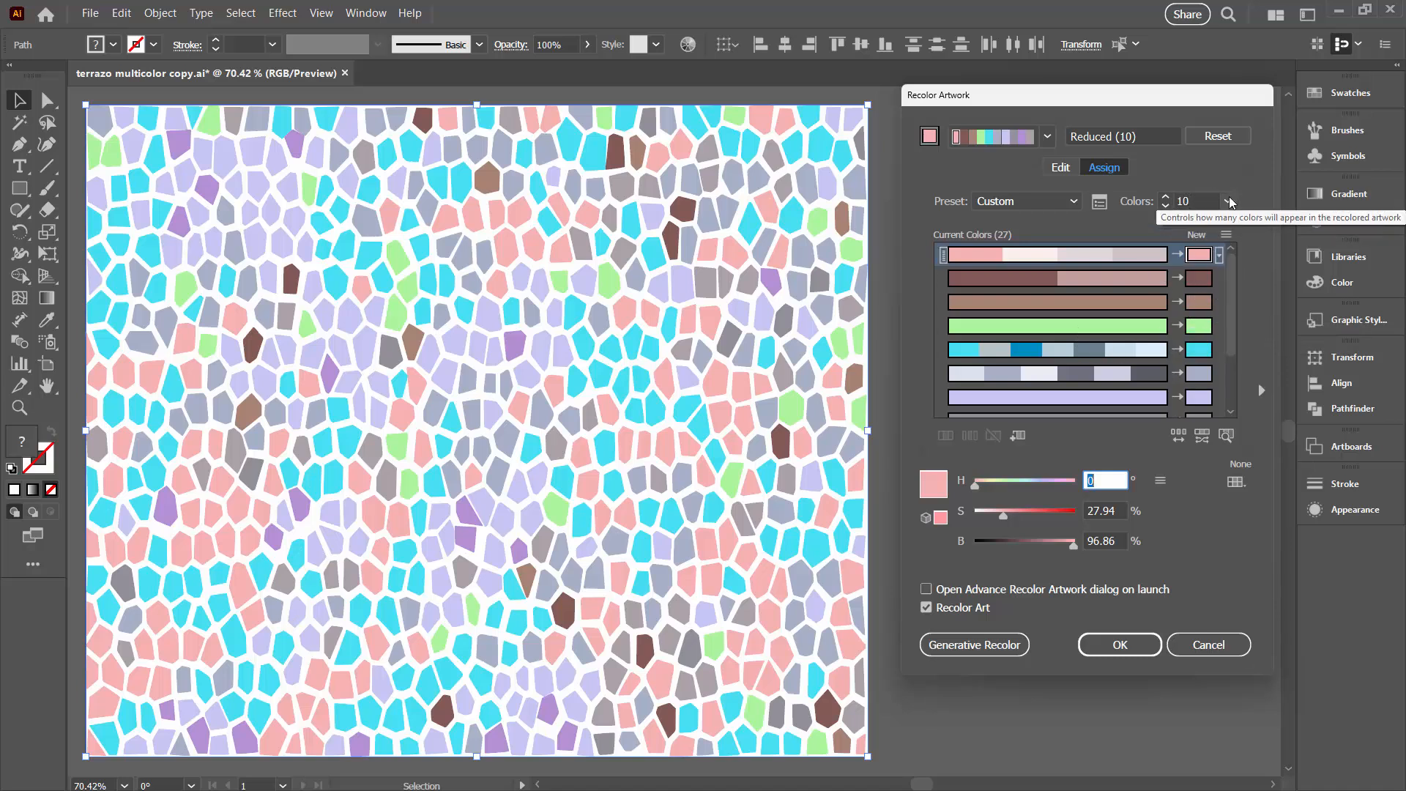
left_click(1229, 201)
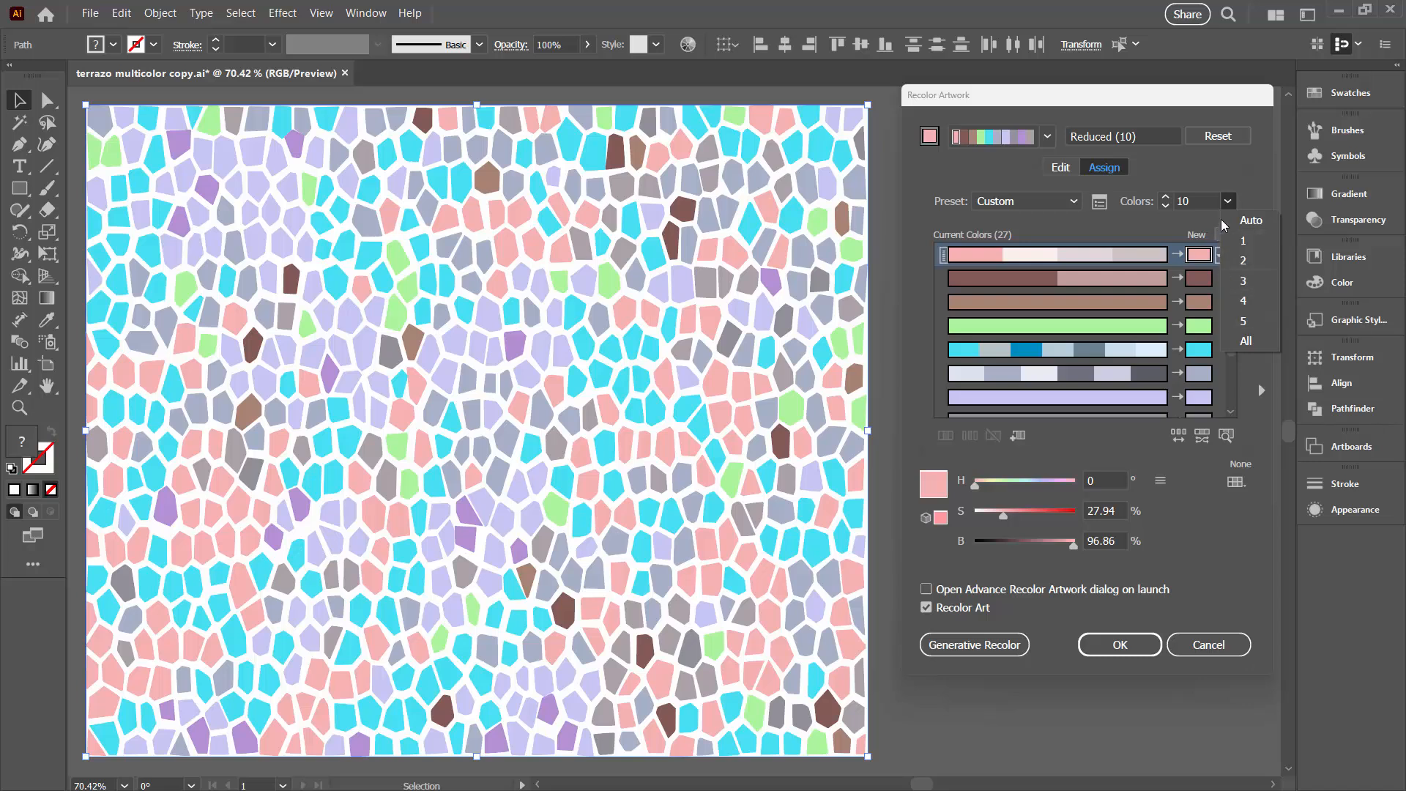
left_click(1206, 183)
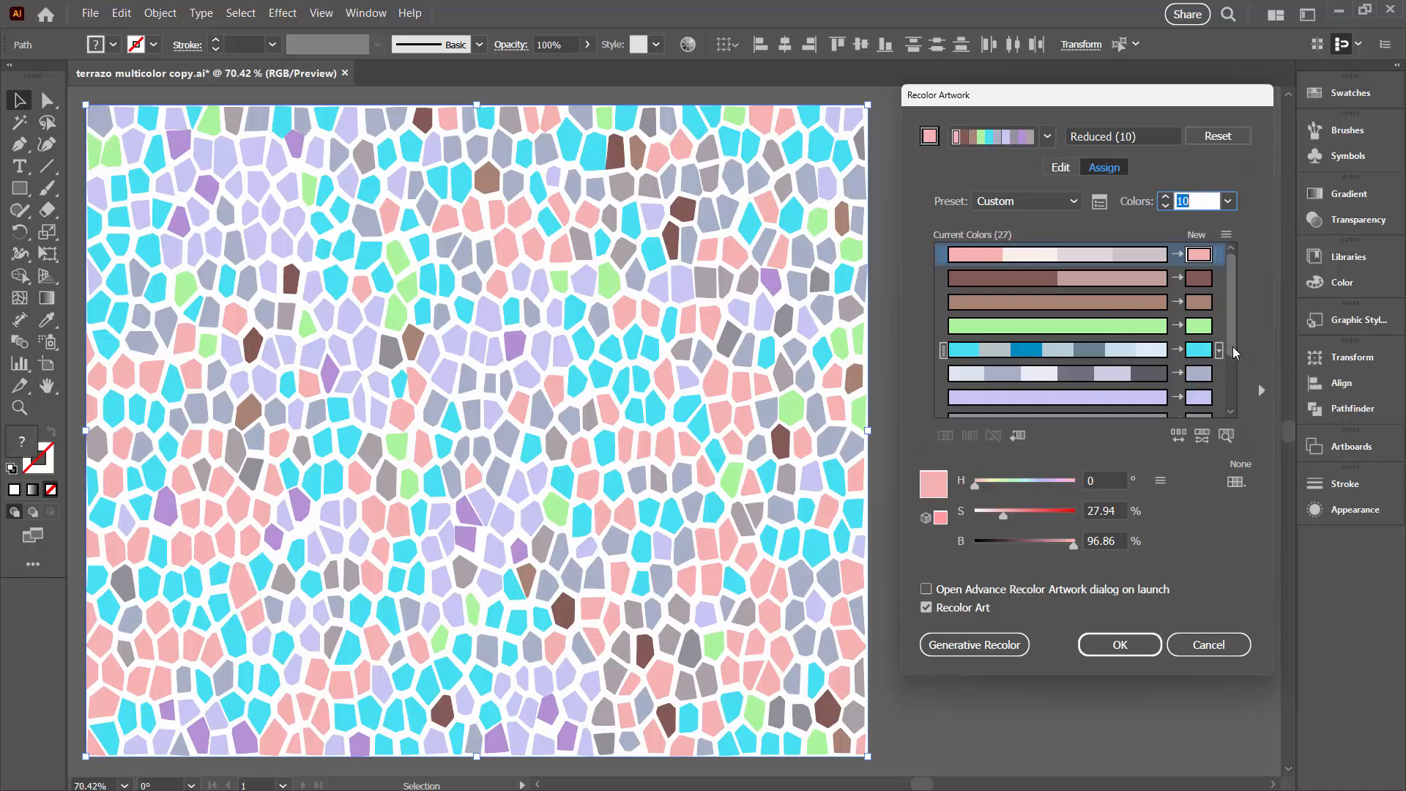
Reassign the dark blue original color from the cyan row to the purple row
left_click_drag(1233, 345, 1232, 382)
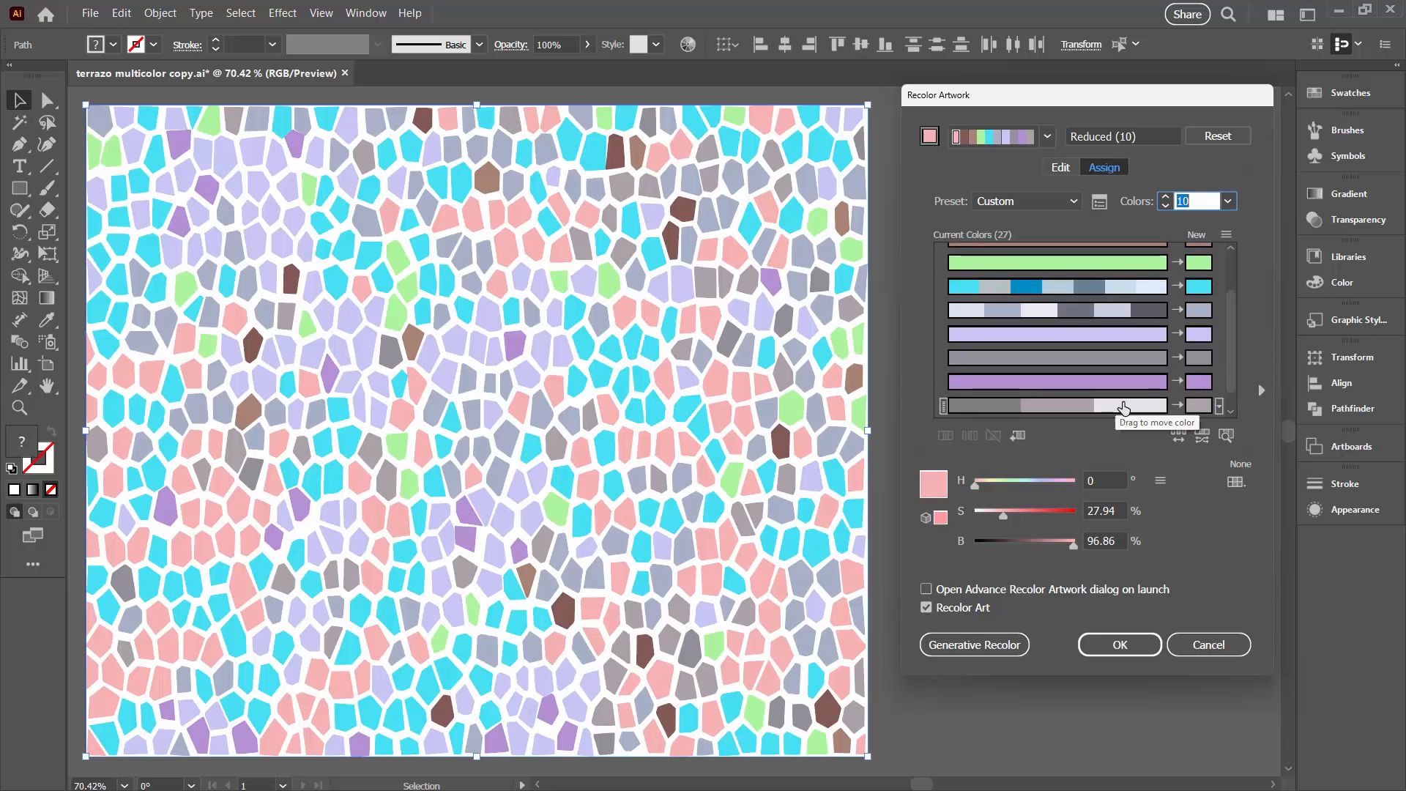
left_click(1023, 286)
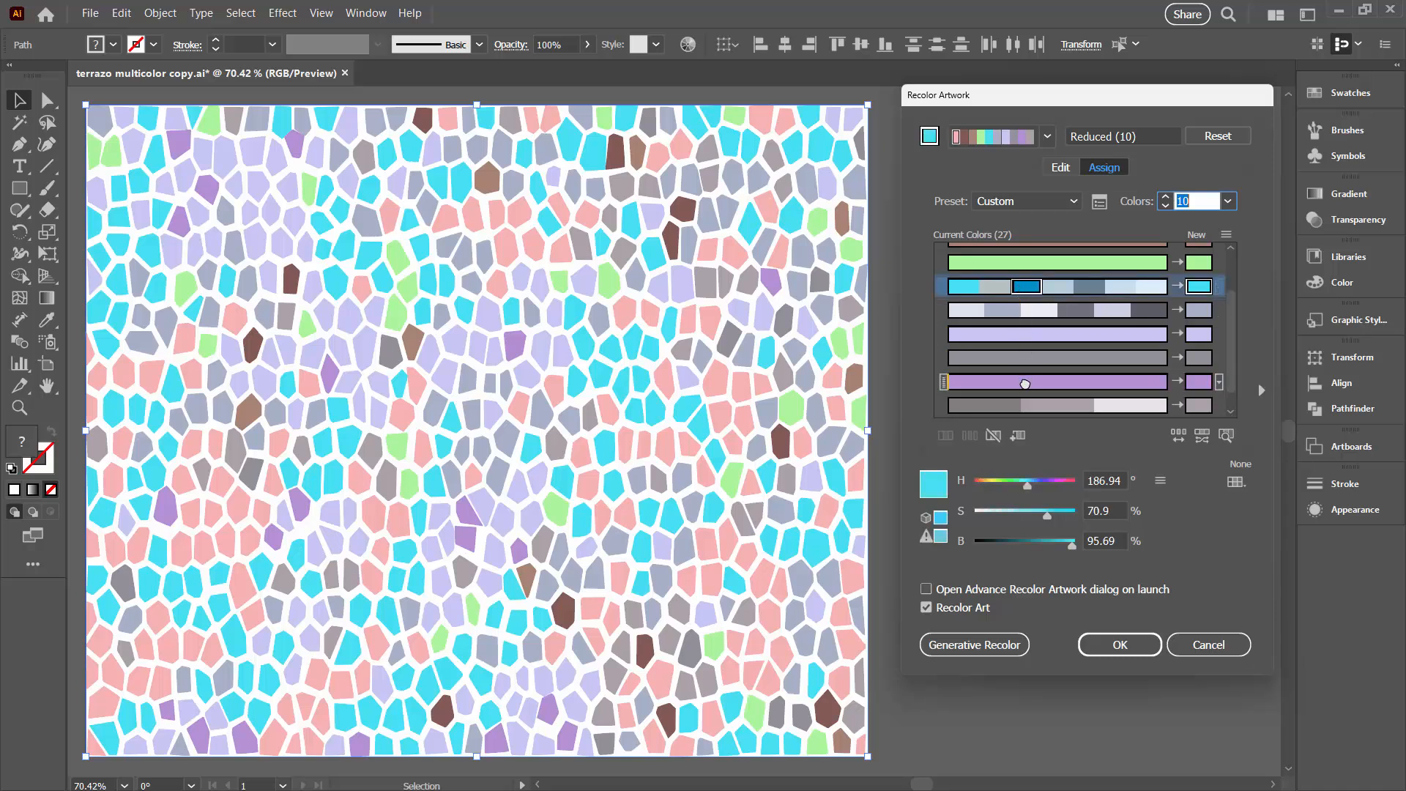
left_click_drag(1025, 384, 1026, 388)
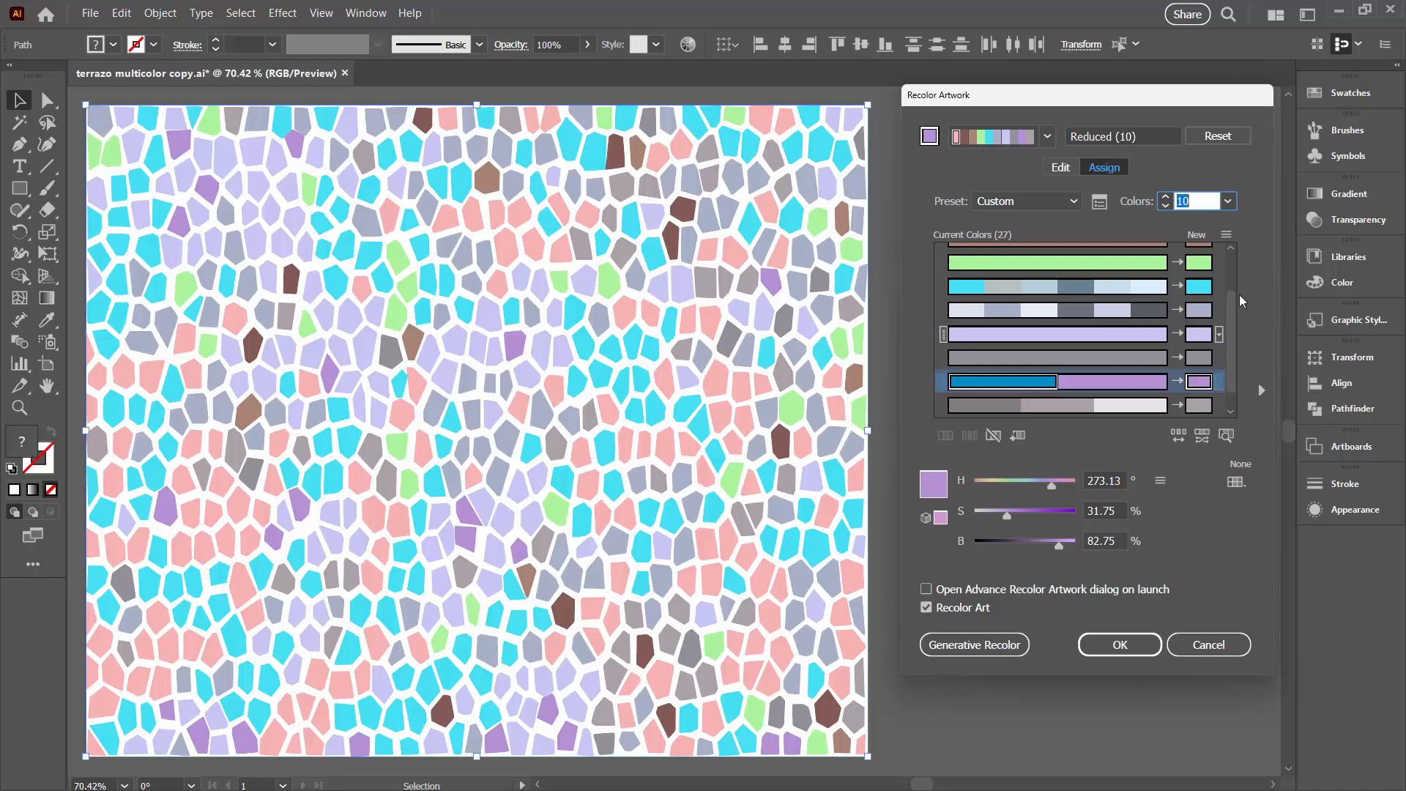
Reassign the pale blue original color from the cyan row to the light green row
left_click_drag(1230, 306, 1236, 271)
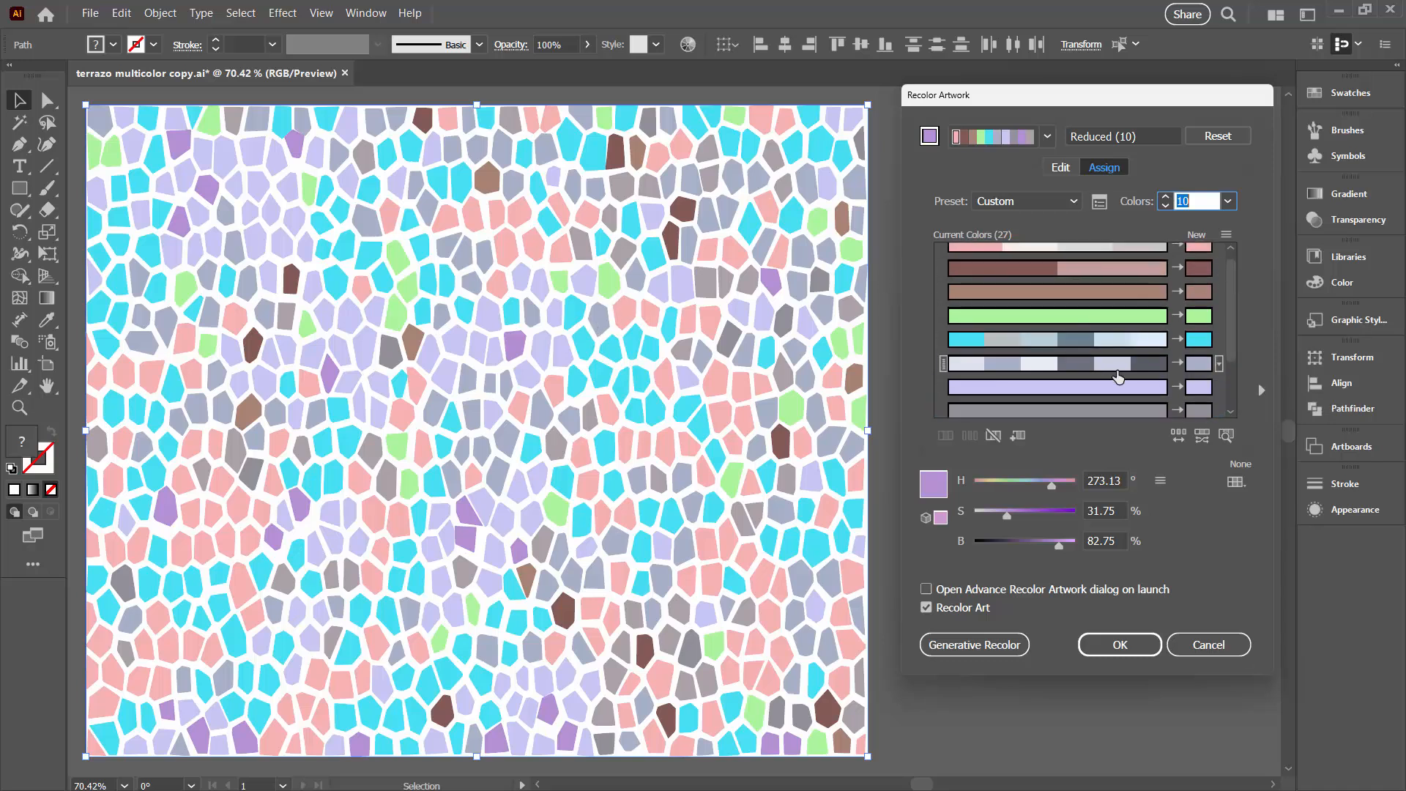
left_click(1113, 342)
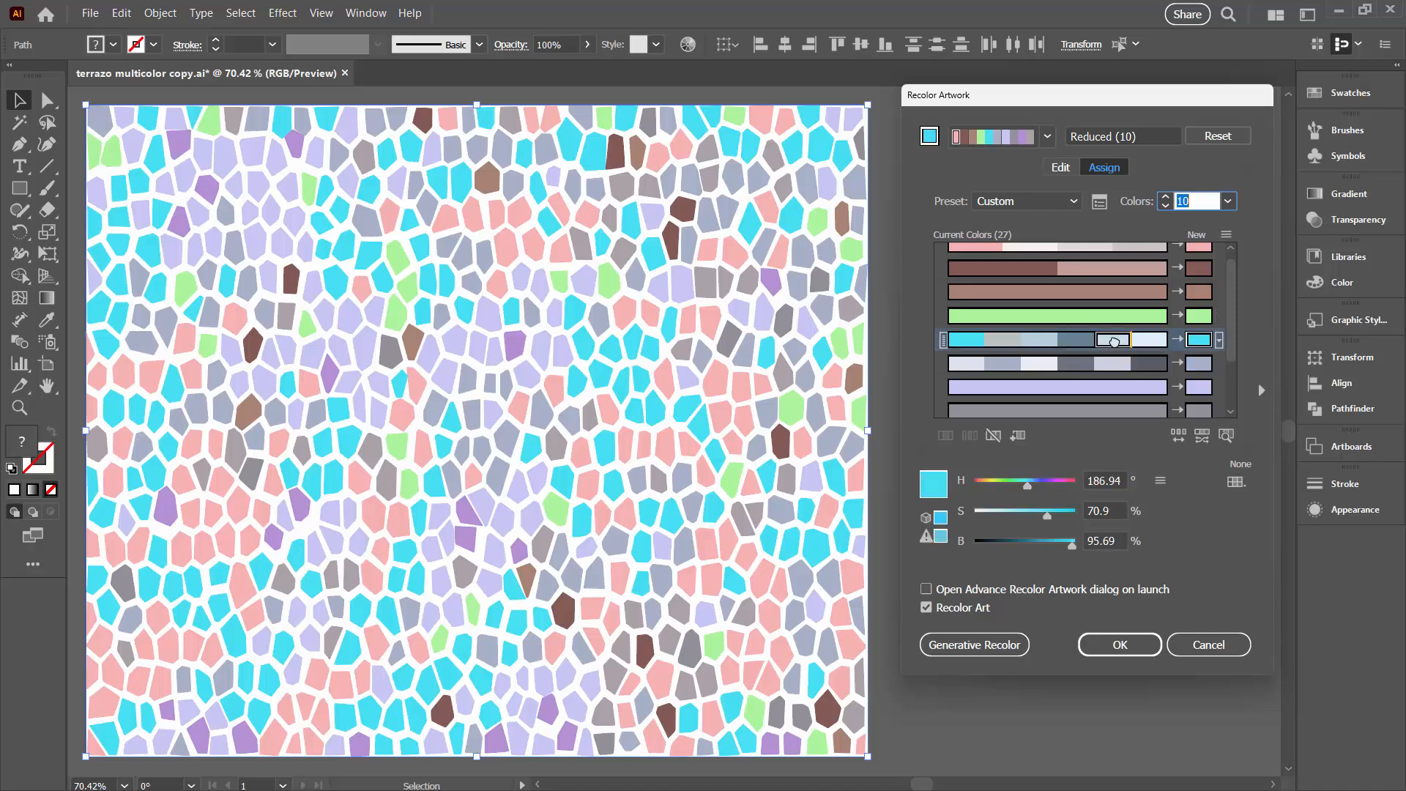
left_click_drag(1113, 336, 1113, 308)
left_click_drag(1112, 315, 1112, 315)
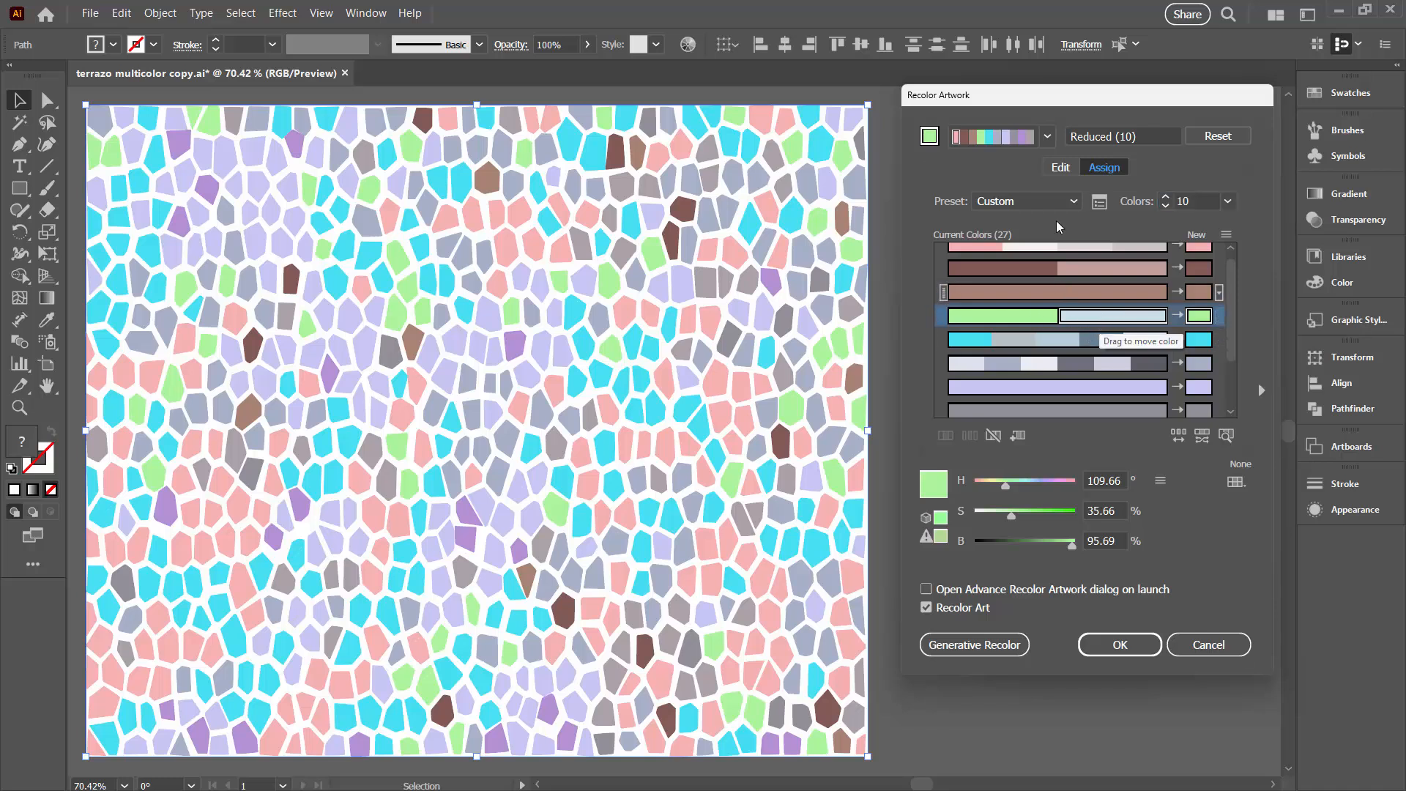
left_click(1043, 317)
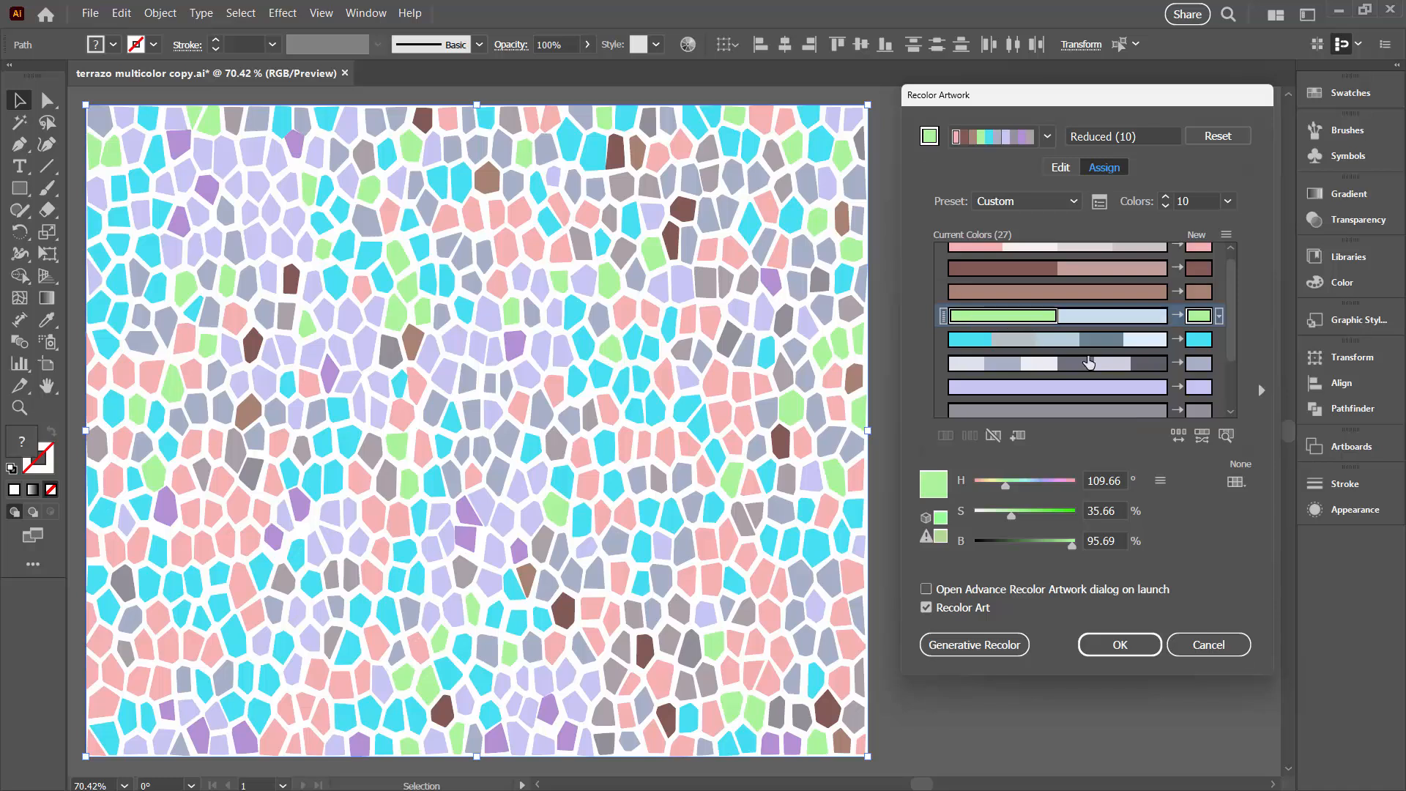
Isolate the green, pale blue, brown and dark red original colors one by one to examine where each occurs in the artwork
left_click(1227, 433)
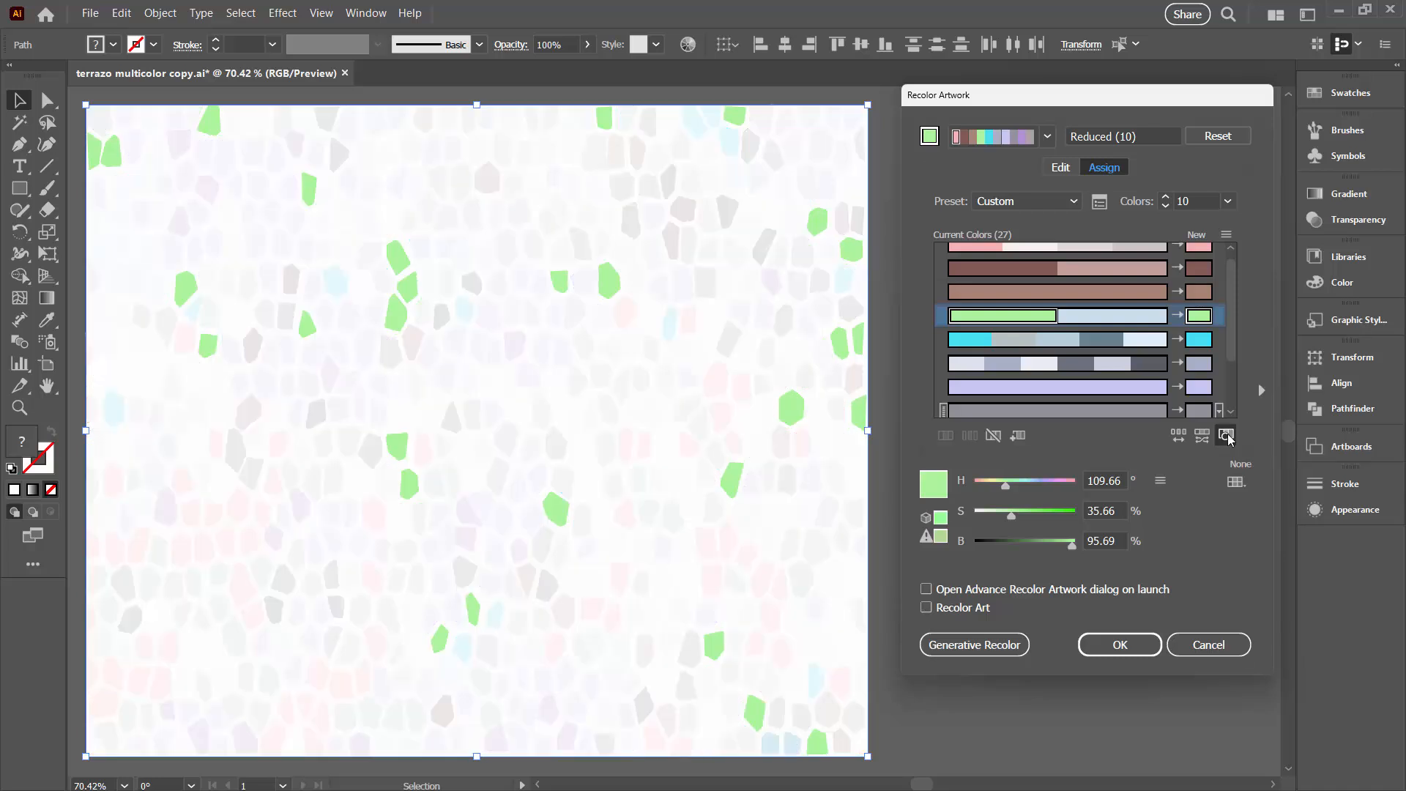
left_click(1109, 316)
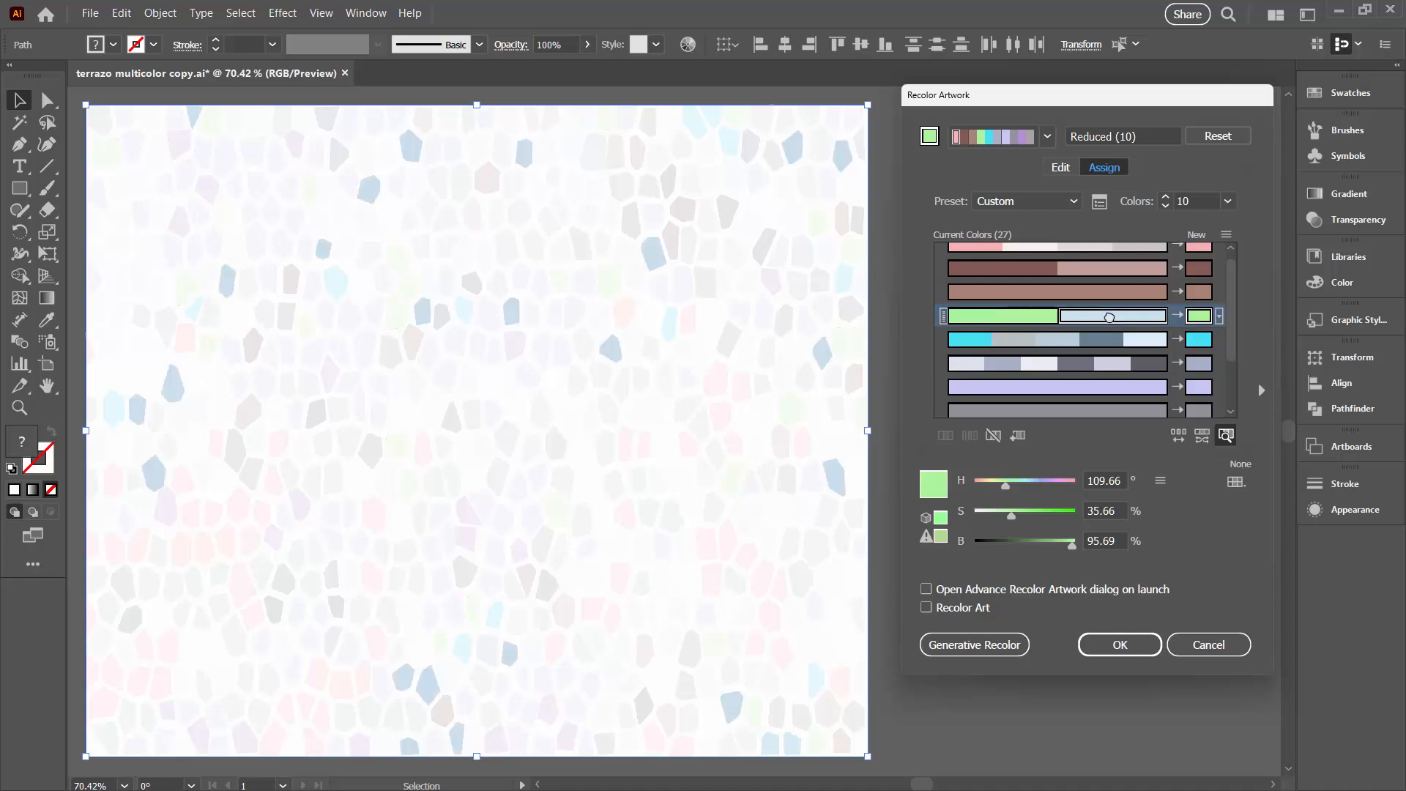
left_click(1029, 292)
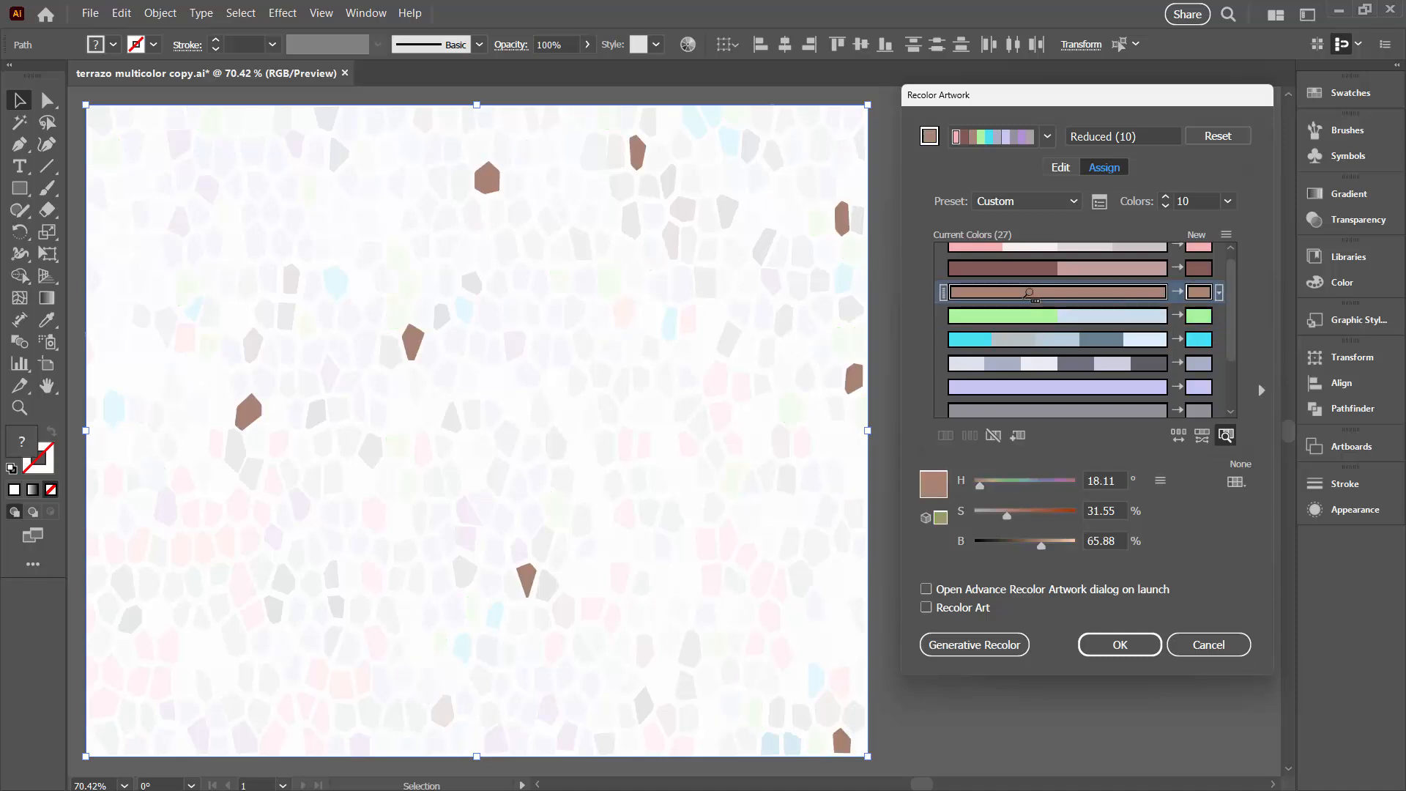
left_click(1059, 268)
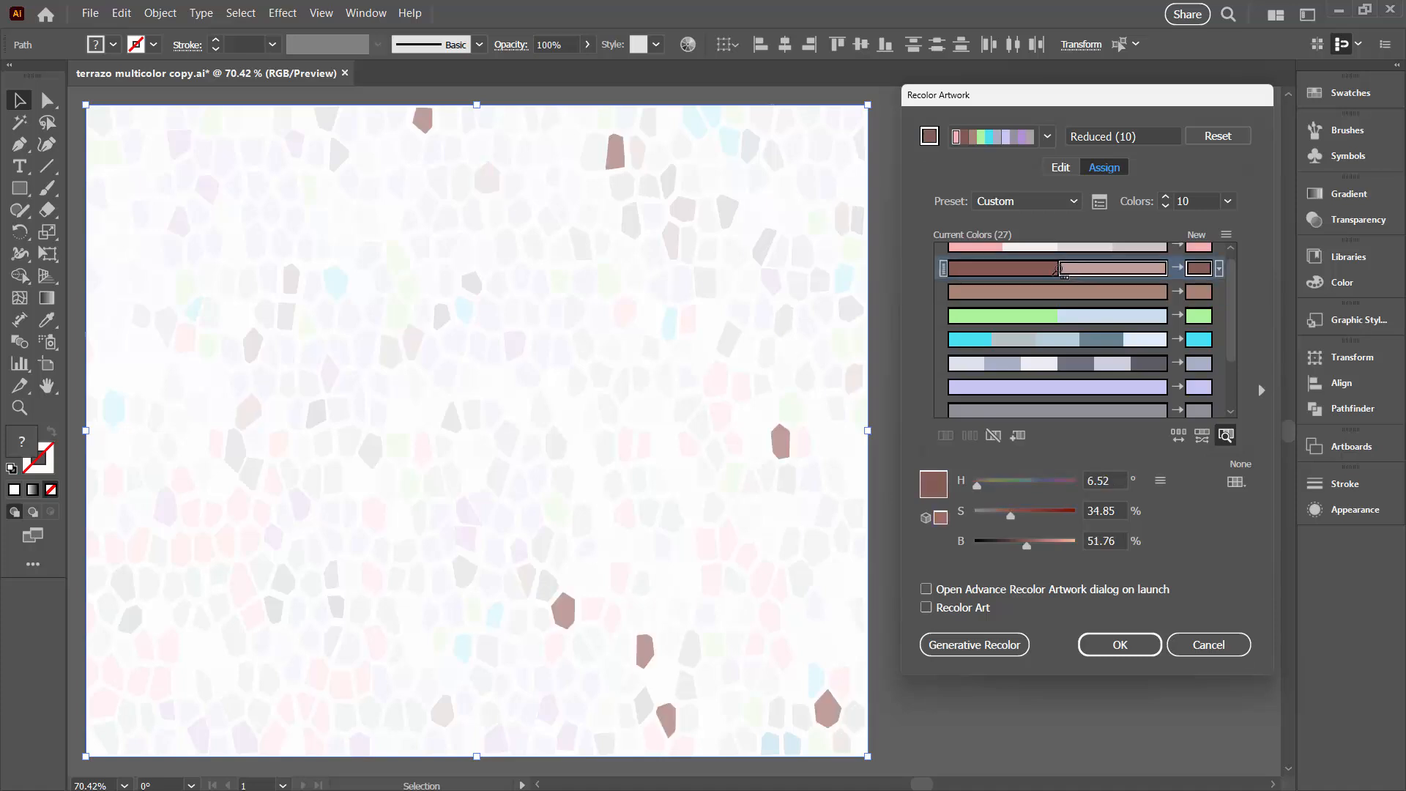
left_click(1009, 268)
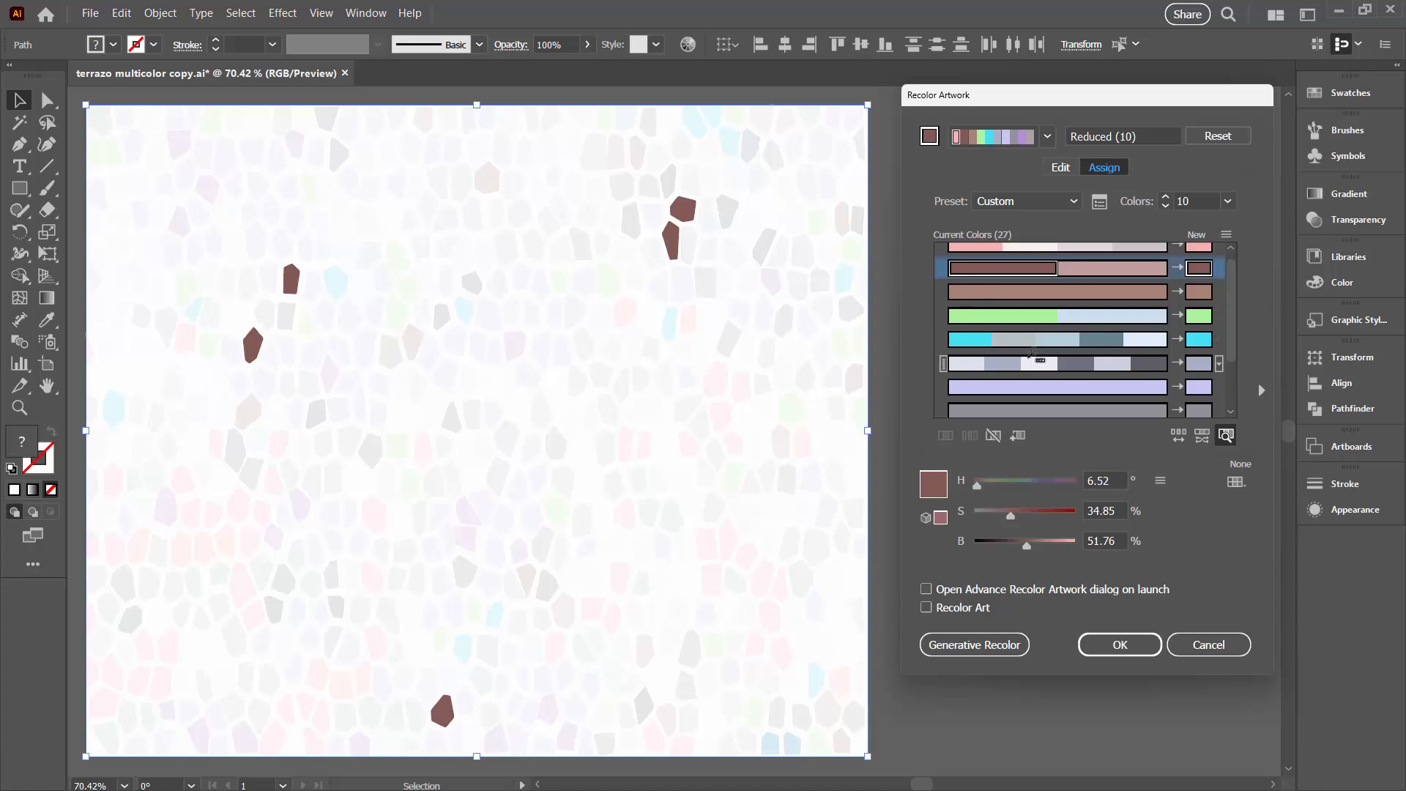
left_click(1226, 435)
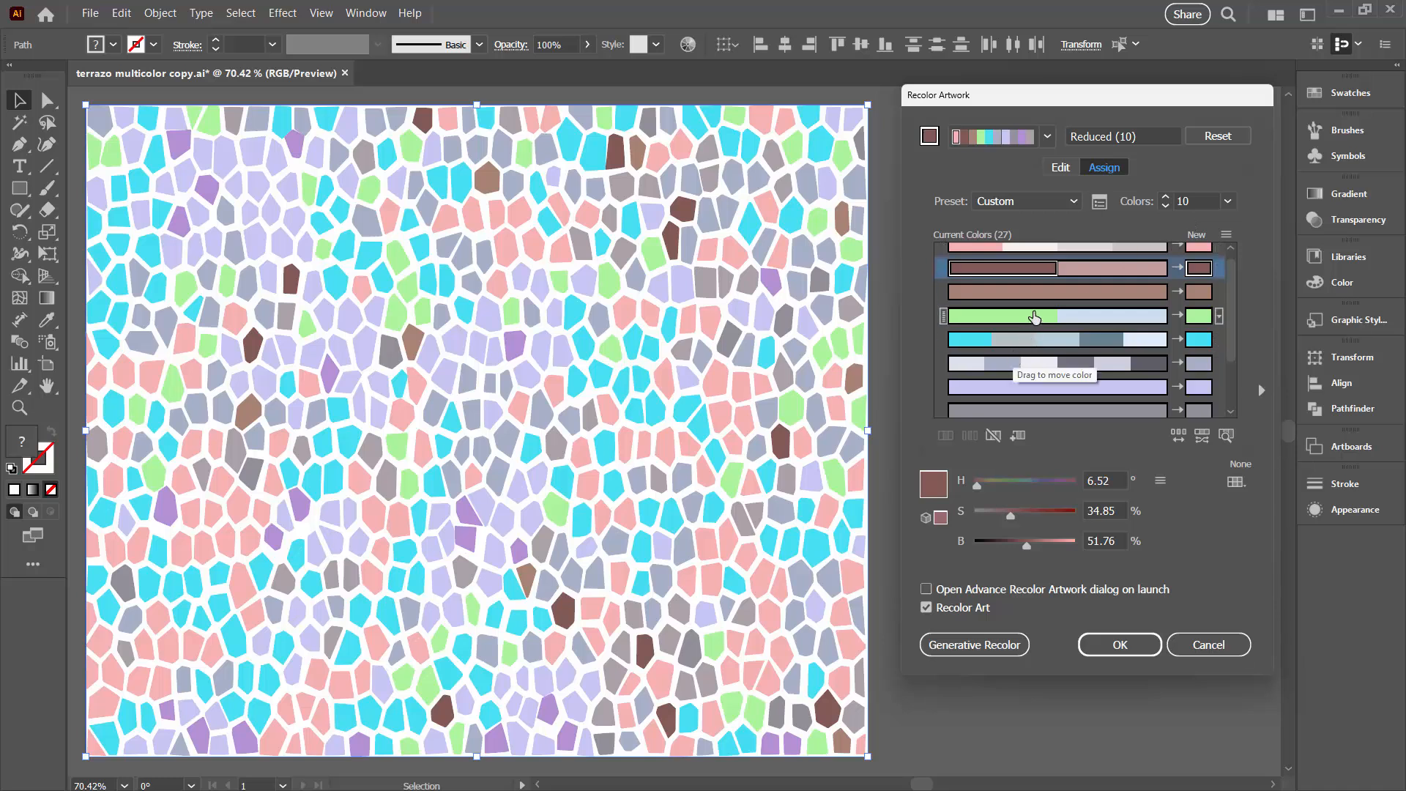
Unlink the harmony colors and move individual color handles on the wheel toward blue, purple, pink and green hues
left_click(1057, 169)
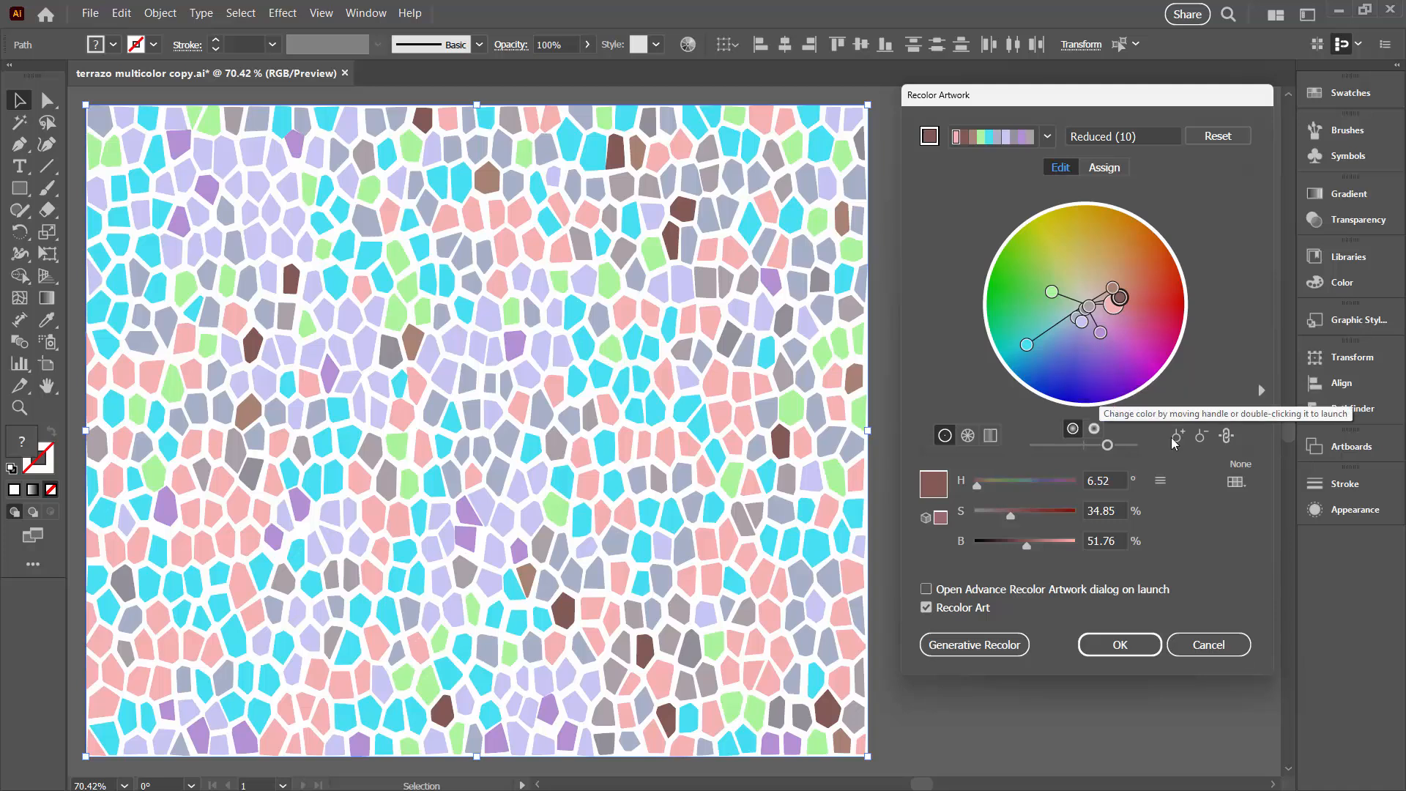
left_click(1227, 437)
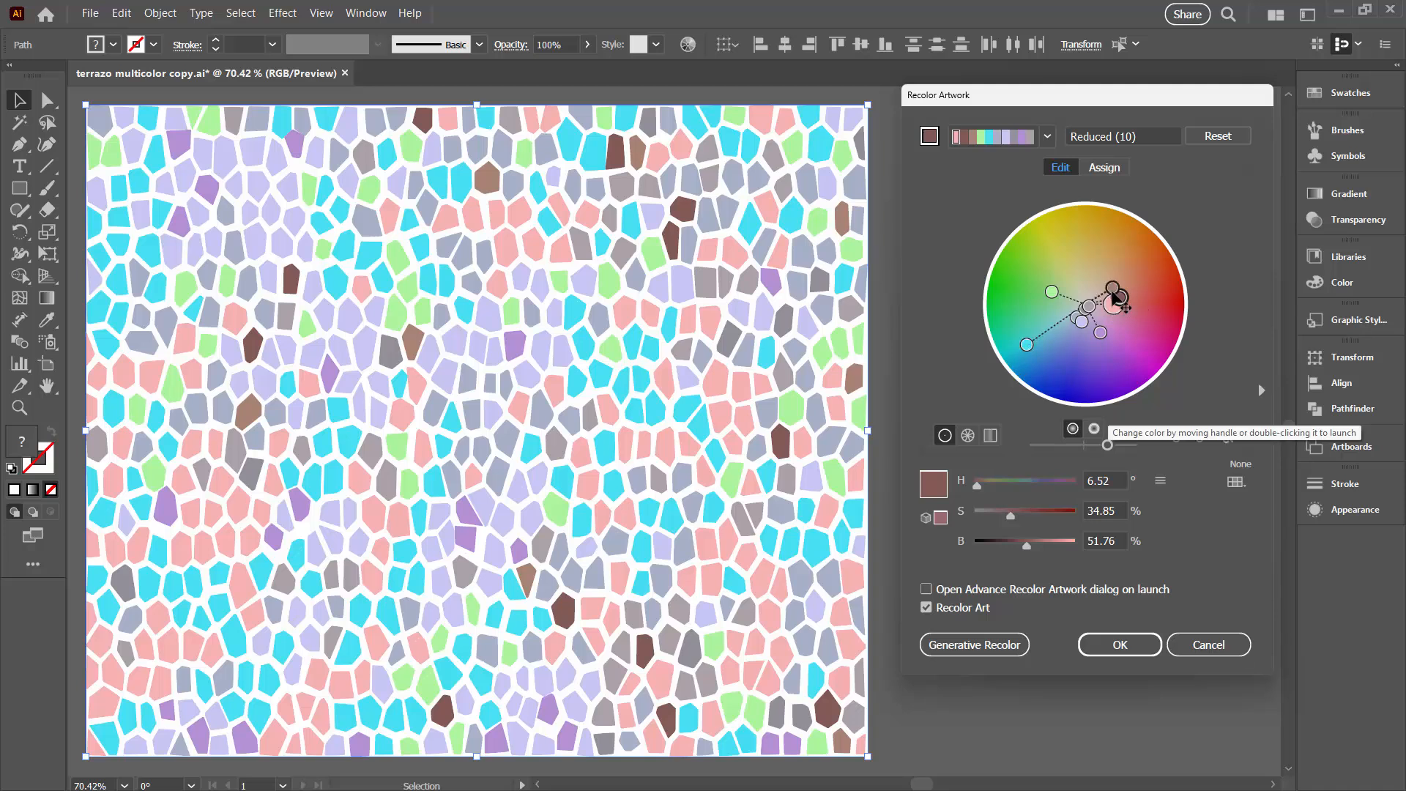
left_click_drag(1119, 297, 1038, 360)
left_click_drag(1076, 316, 1111, 316)
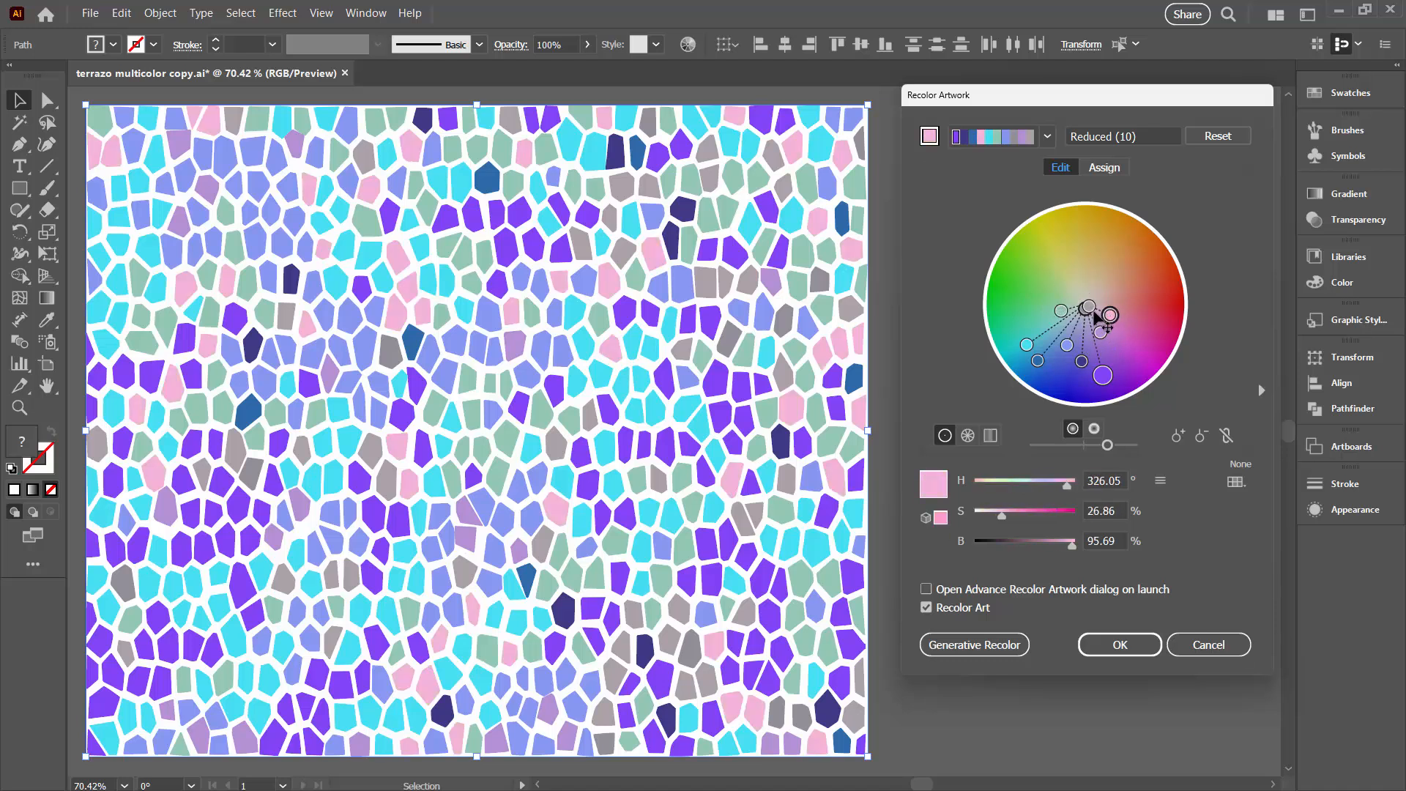
left_click(1090, 307)
left_click_drag(1104, 345, 1043, 322)
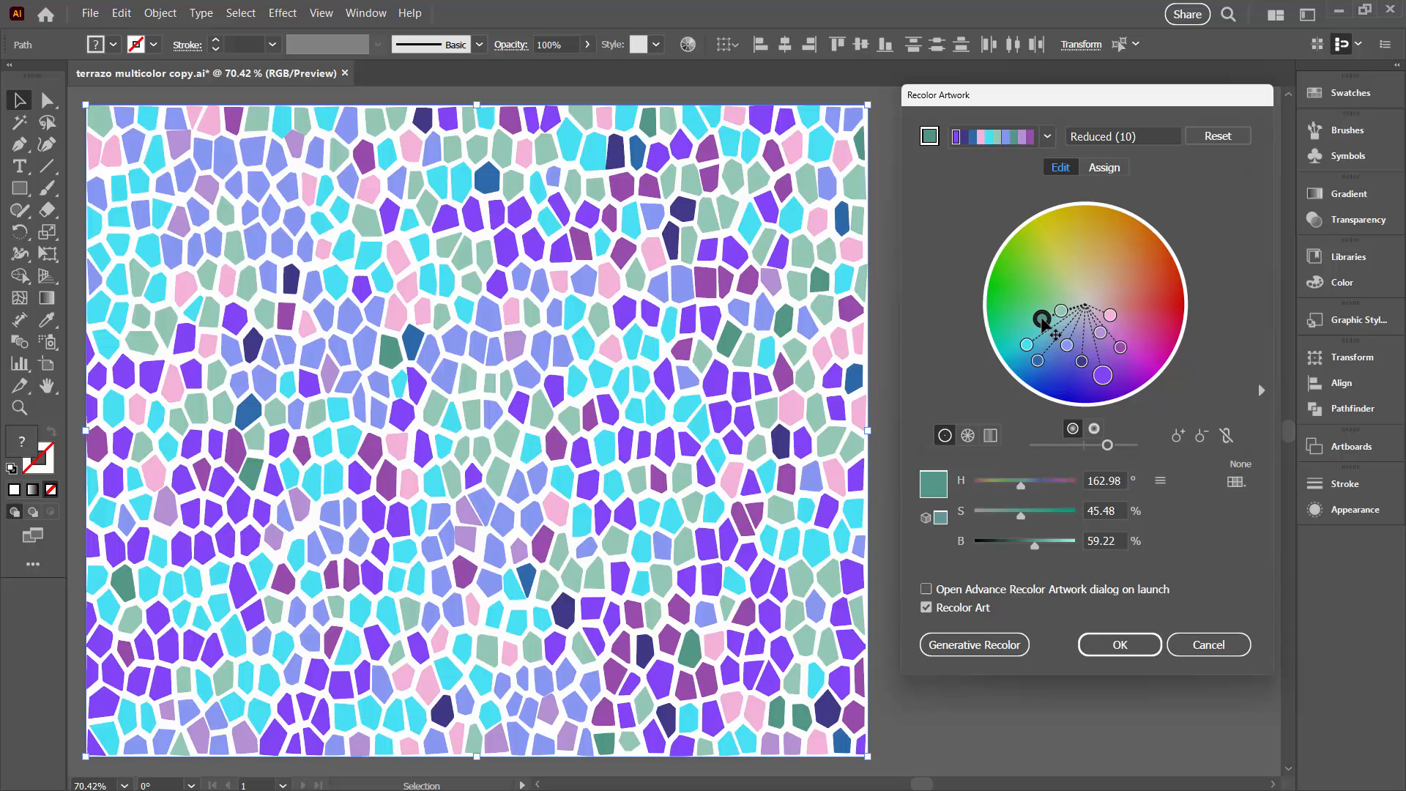
left_click_drag(1043, 322, 1041, 313)
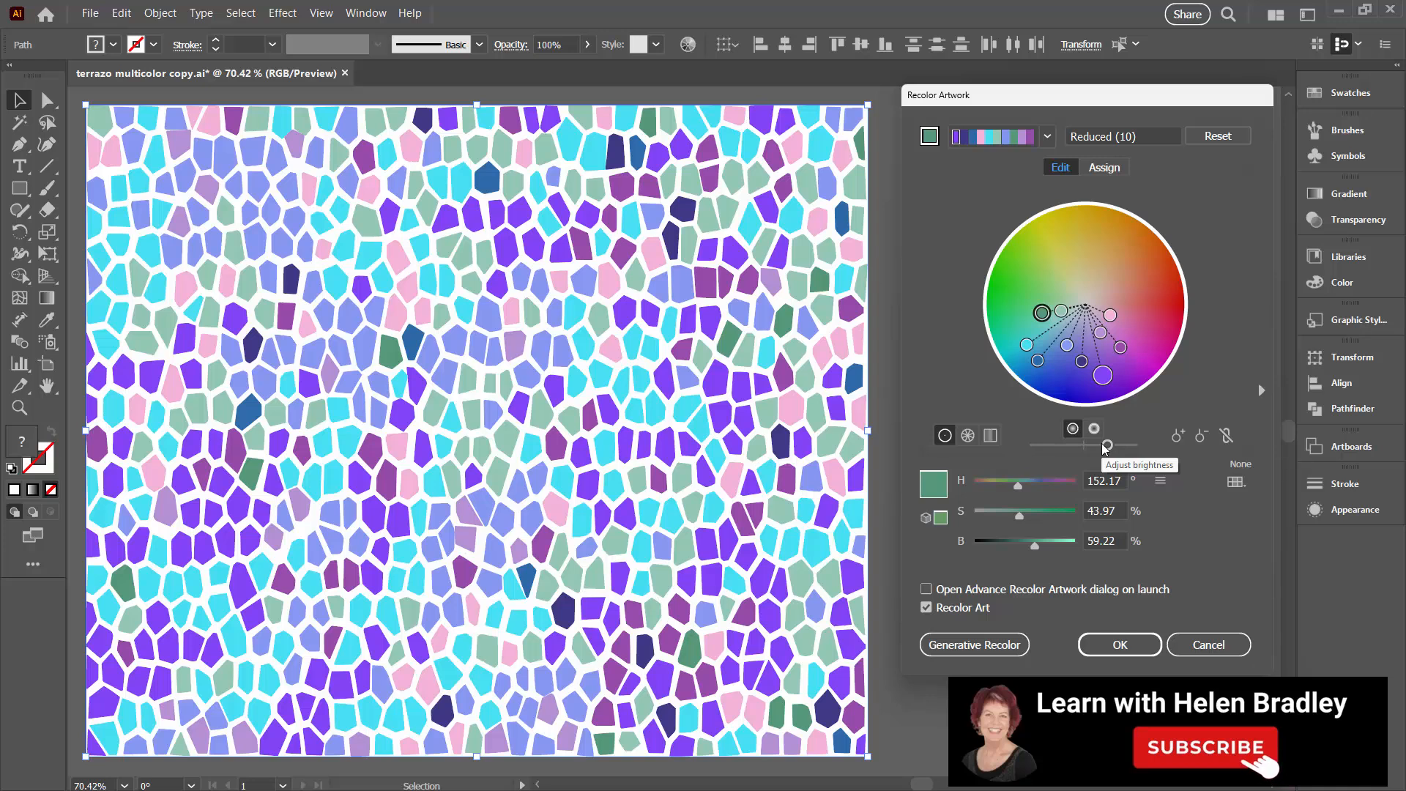
Brighten the whole palette and slightly increase its saturation, applying the recoloring to the artwork and deselecting it
mouse_move(1107, 445)
left_mouse_down()
mouse_move(1089, 449)
mouse_move(1127, 448)
left_mouse_up()
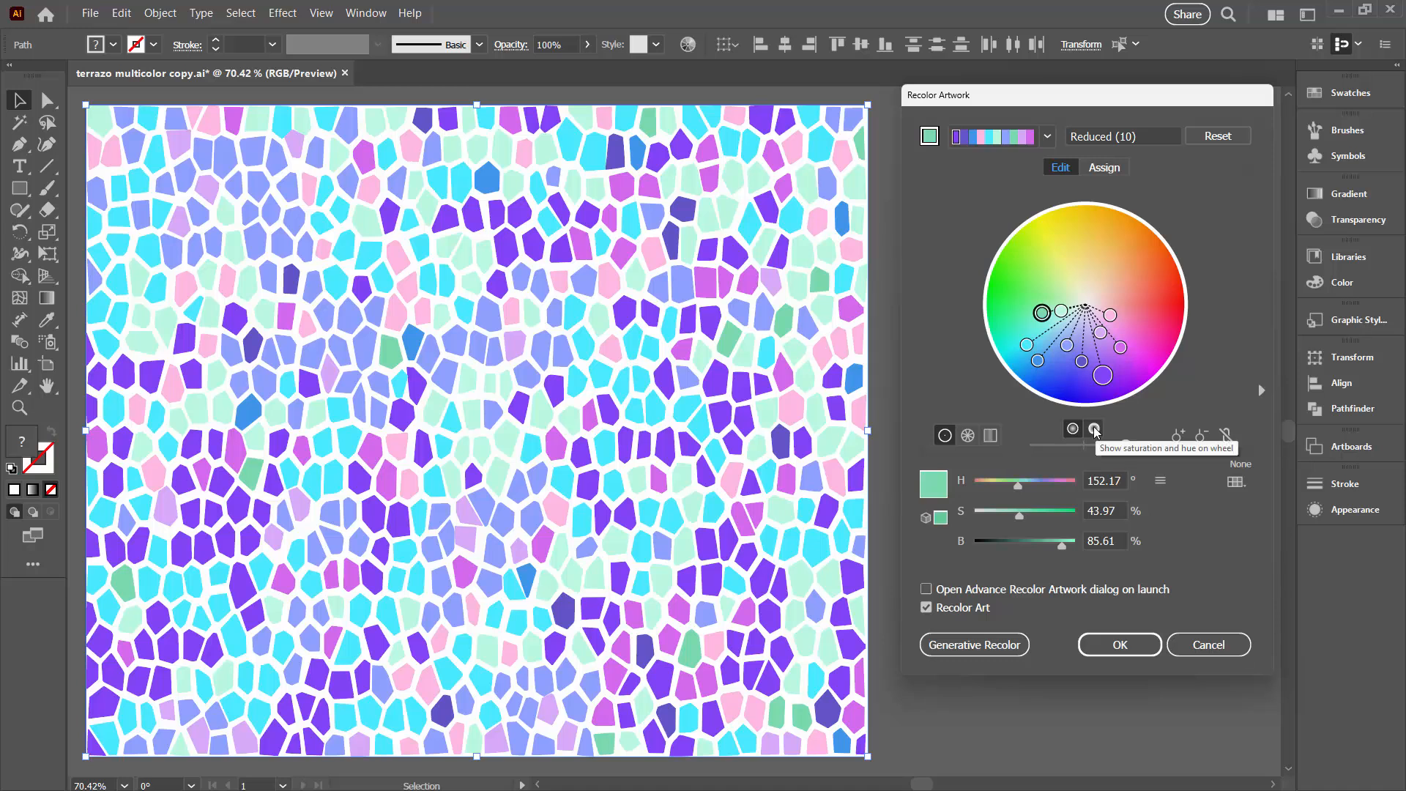
left_click(1094, 431)
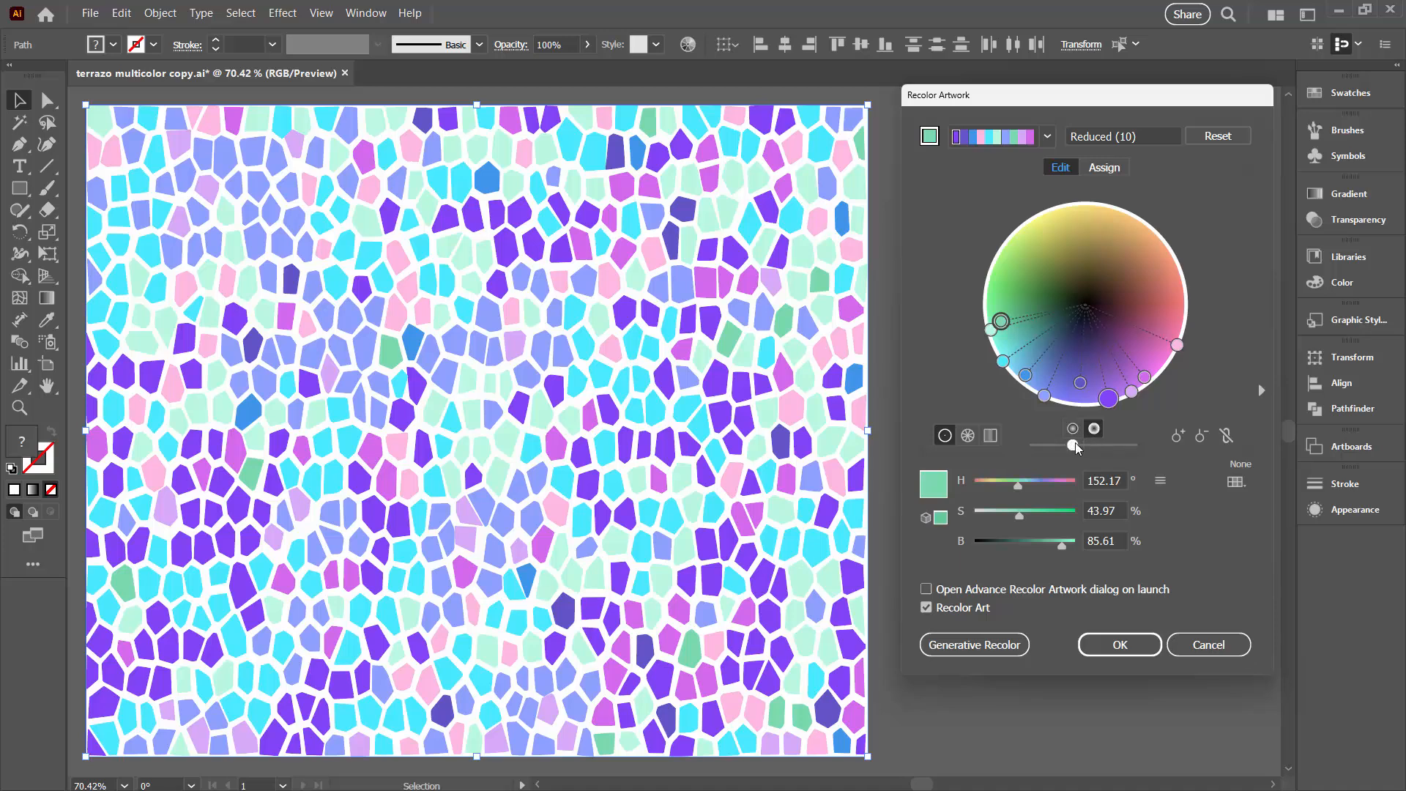
mouse_move(1073, 446)
left_mouse_down()
mouse_move(1112, 447)
mouse_move(1045, 450)
mouse_move(1073, 449)
left_mouse_up()
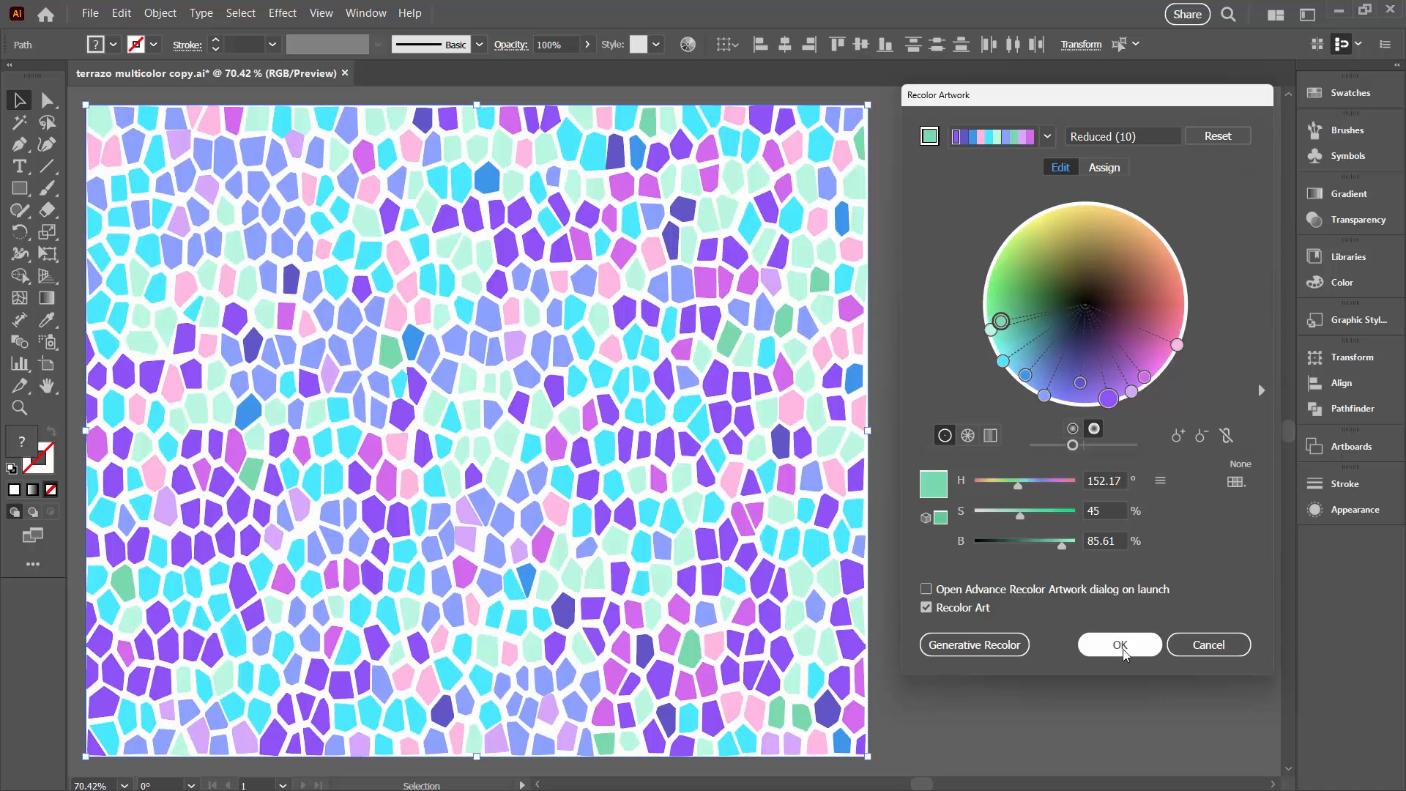
left_click(1122, 646)
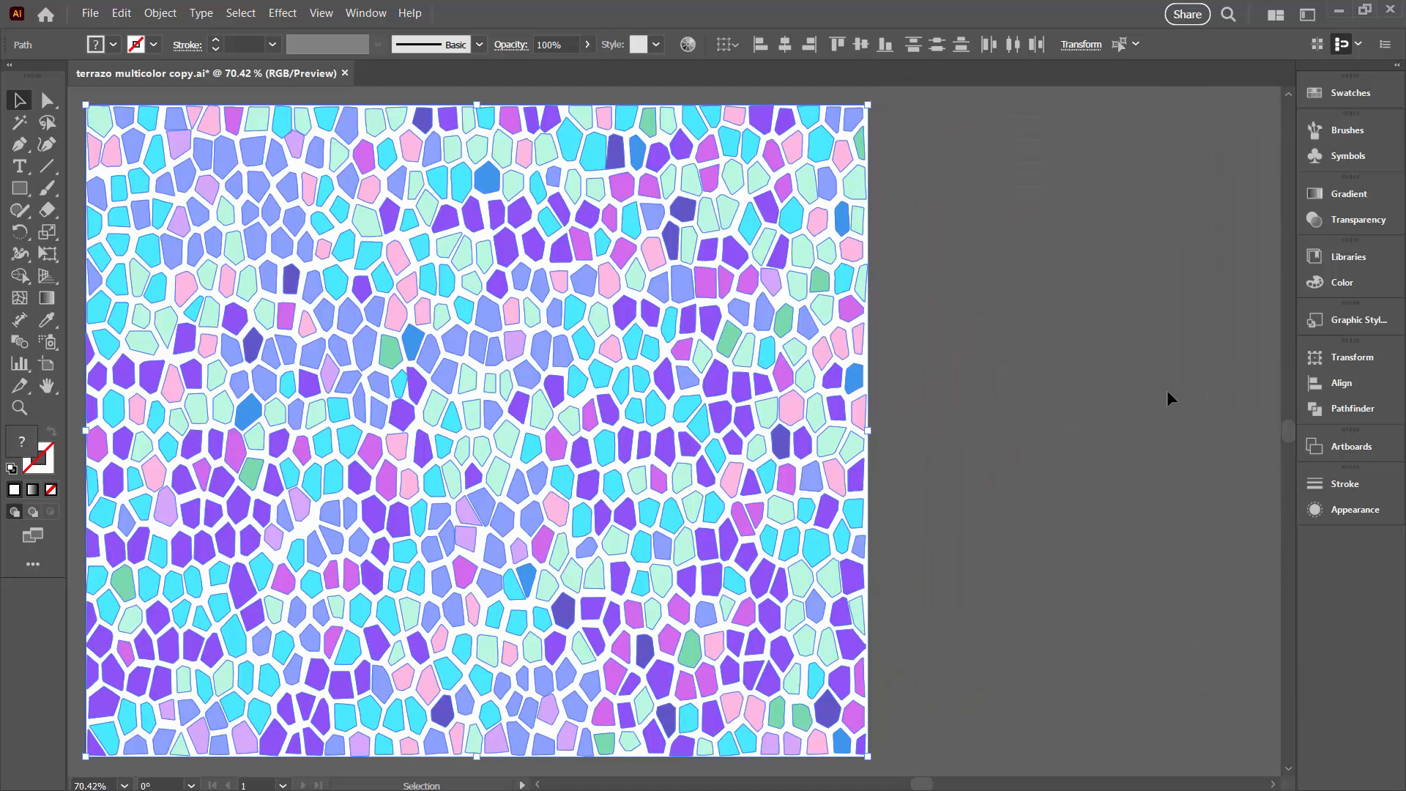
left_click(1040, 414)
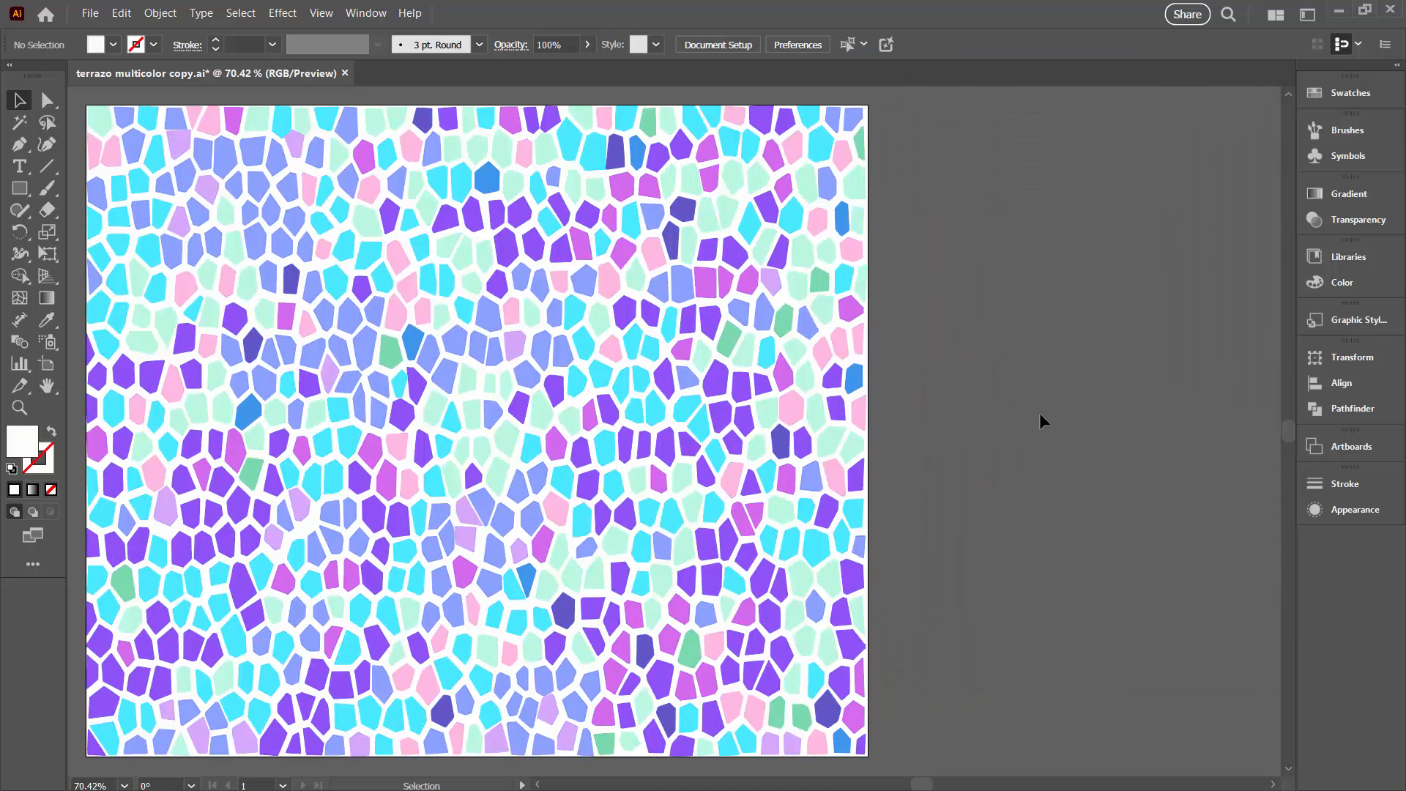